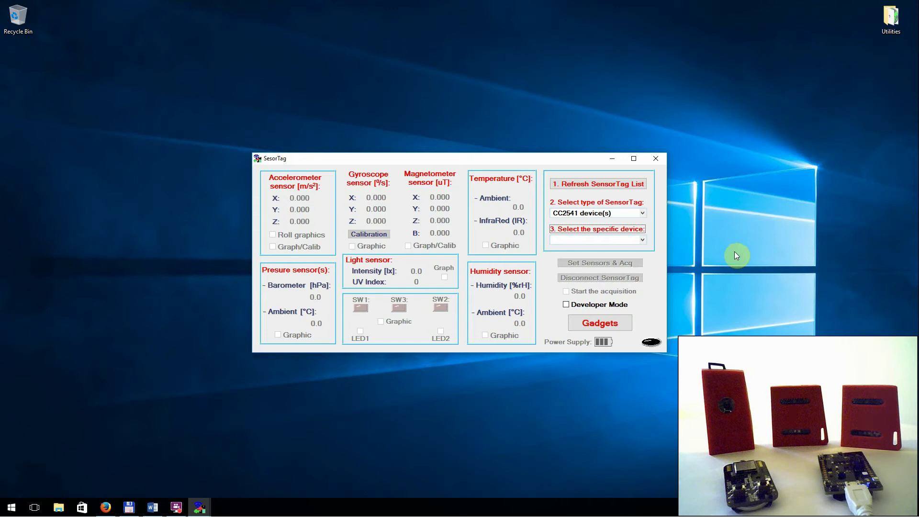
Step: Refresh the SensorTag list and start acquisition from TI SensorTag 0 [CC2541] with accelerometer and gyroscope notification enabled
key(alt+Tab)
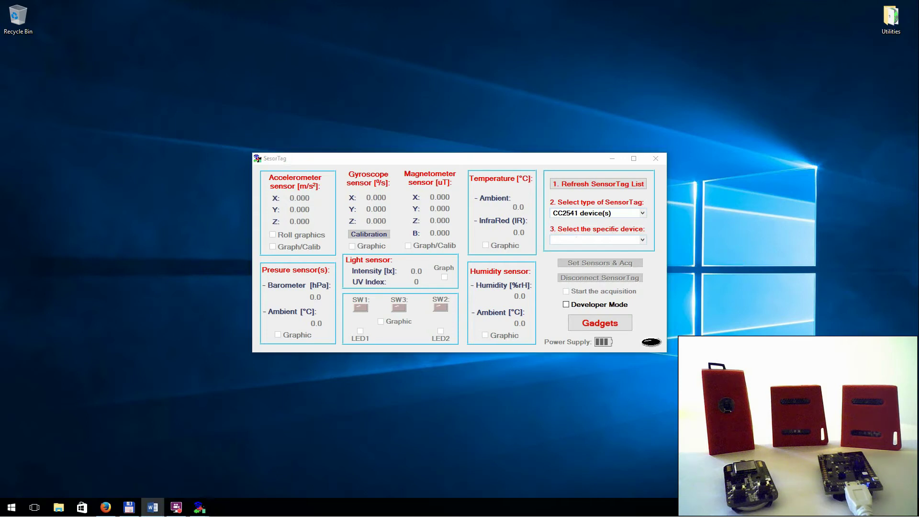
click(593, 185)
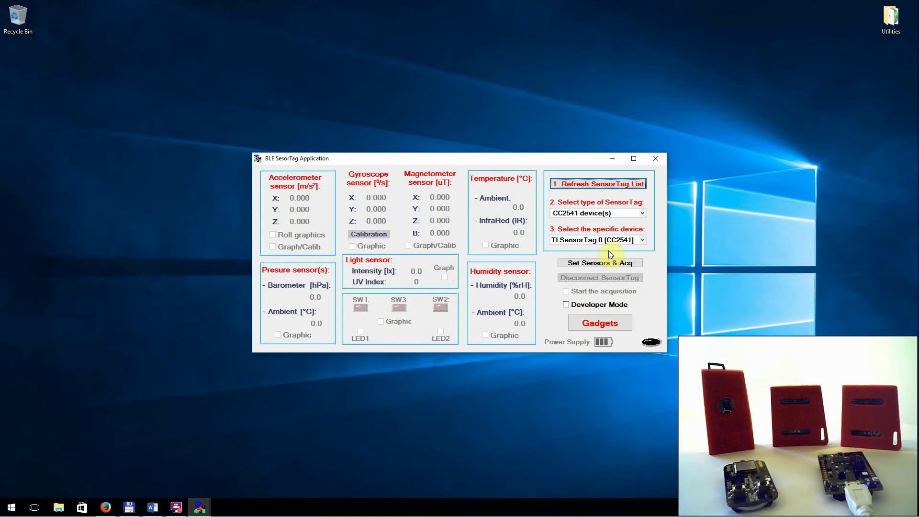
click(594, 263)
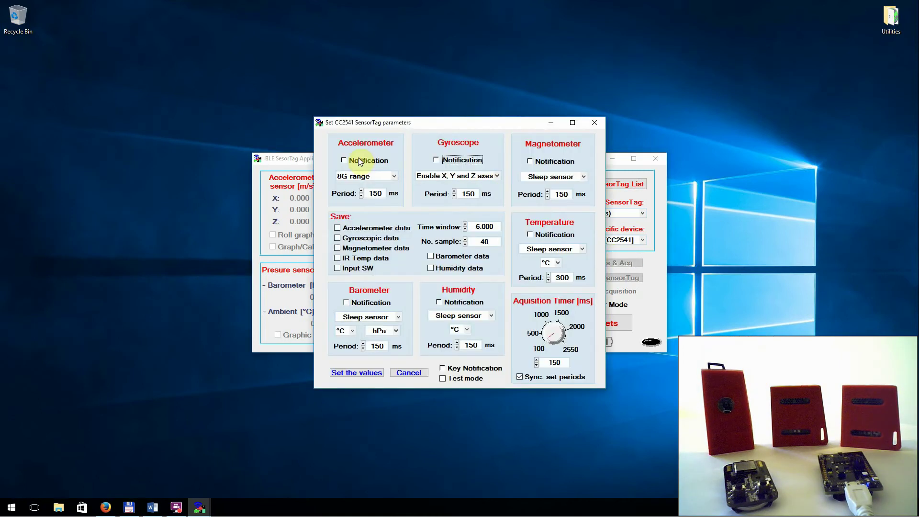
click(361, 162)
click(436, 159)
click(356, 372)
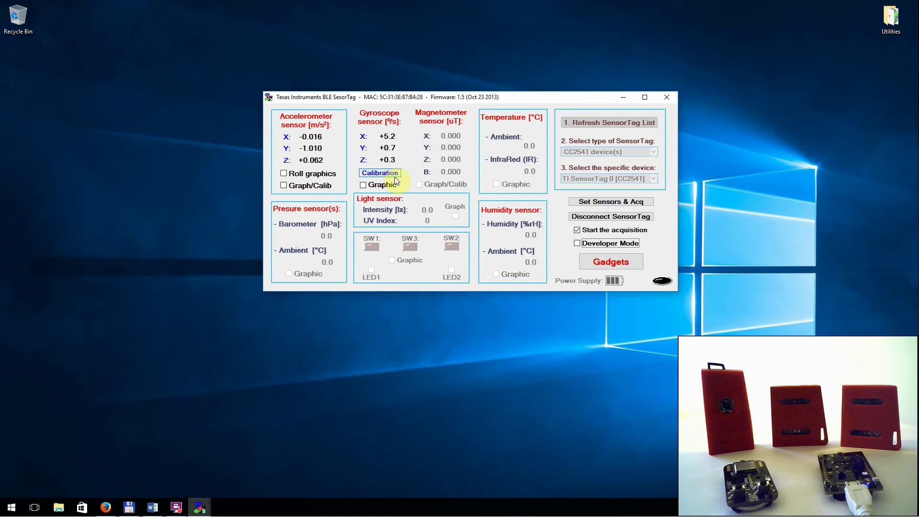
Step: Turn on Developer Mode and arrange the Developer panel below the main SensorTag window
drag(469, 97, 476, 50)
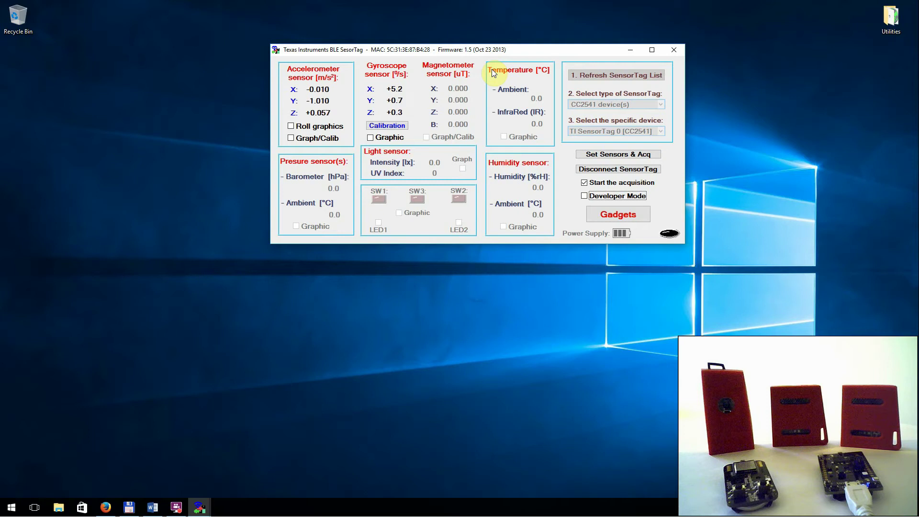
click(628, 200)
drag(573, 136, 598, 250)
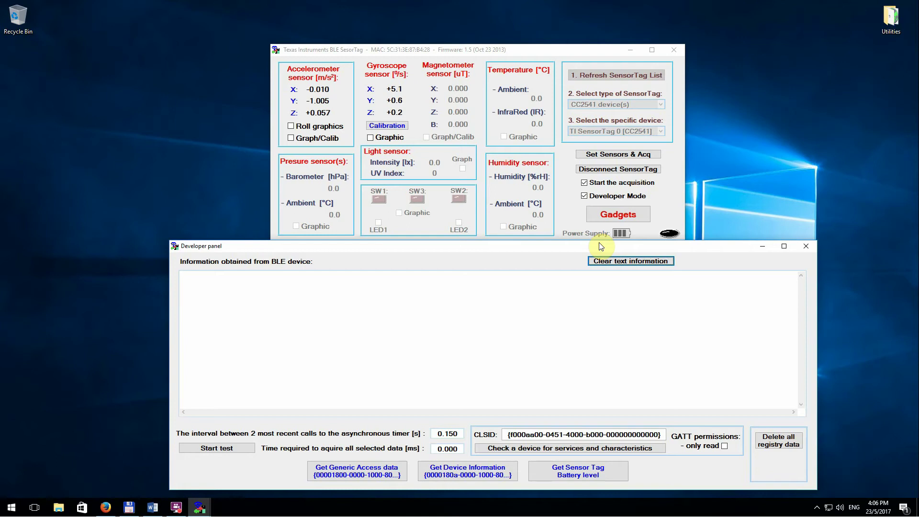
Step: Disconnect and reconnect the CC2541 SensorTag, clearing the text information in between, and close the Developer panel
click(605, 171)
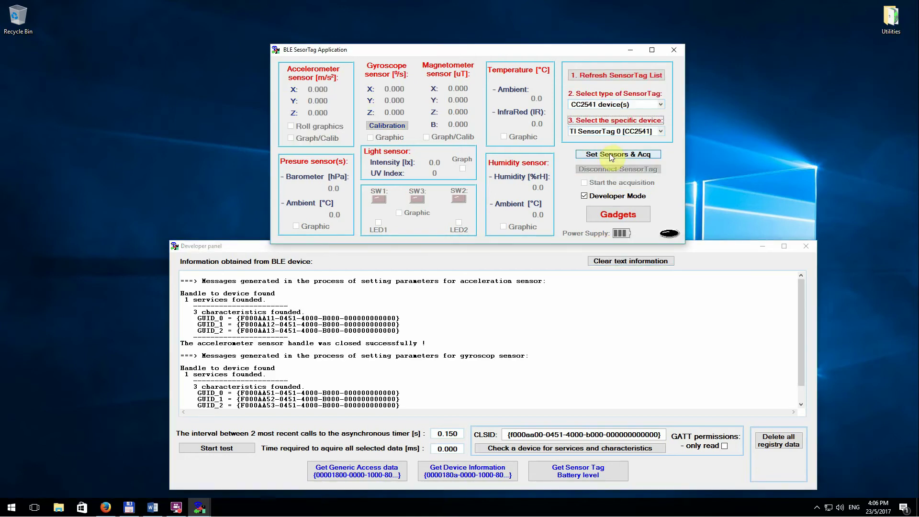
click(622, 261)
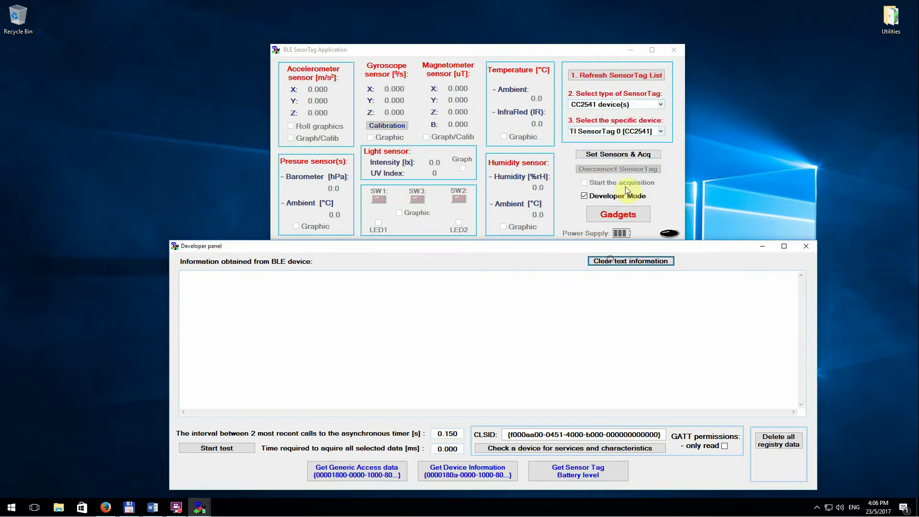
click(611, 154)
click(374, 376)
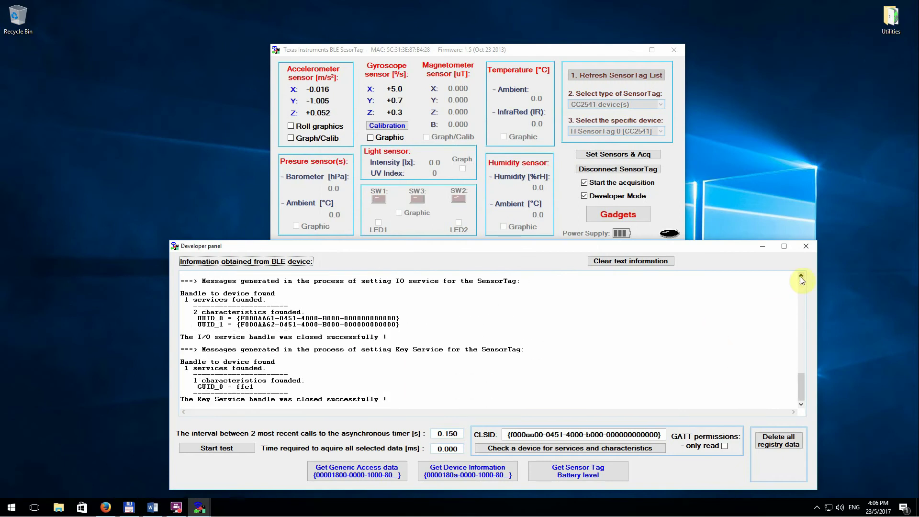
click(806, 246)
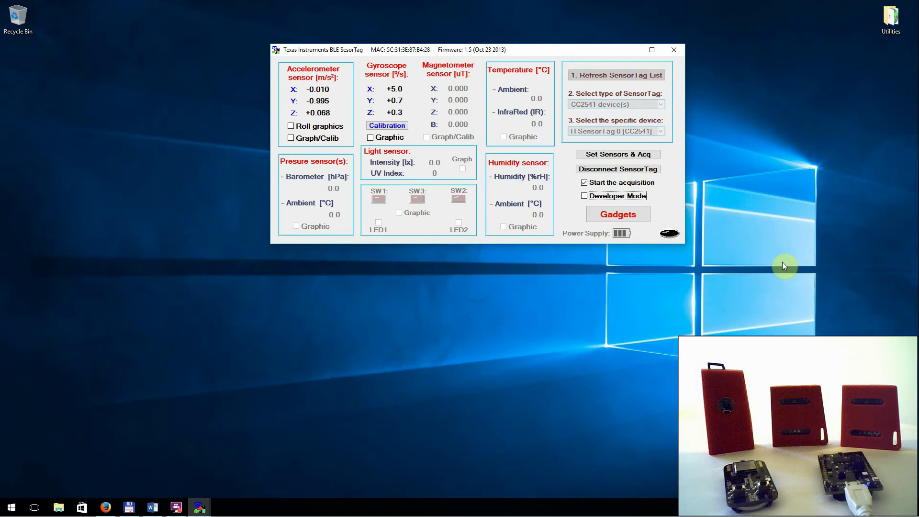
Step: Reopen the Developer panel to examine the f000aa00 part of the CLSID for the services check, and close it
click(615, 196)
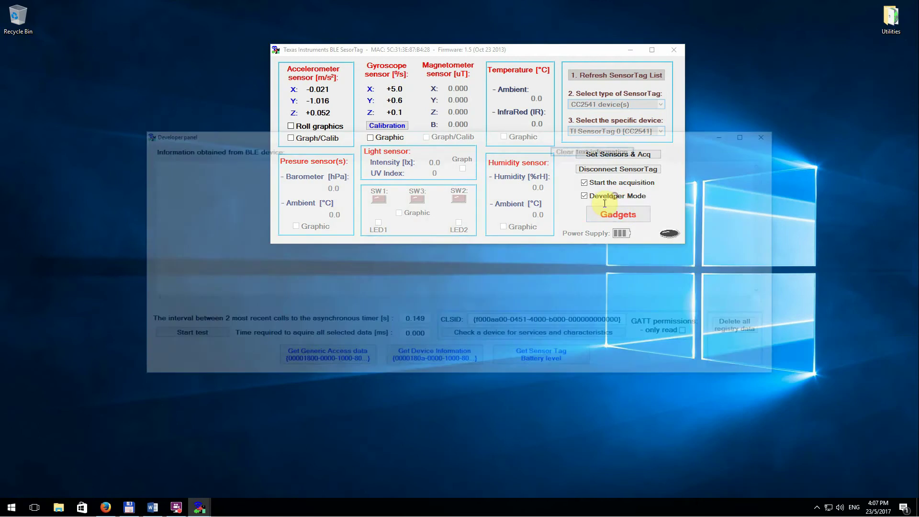
double_click(488, 321)
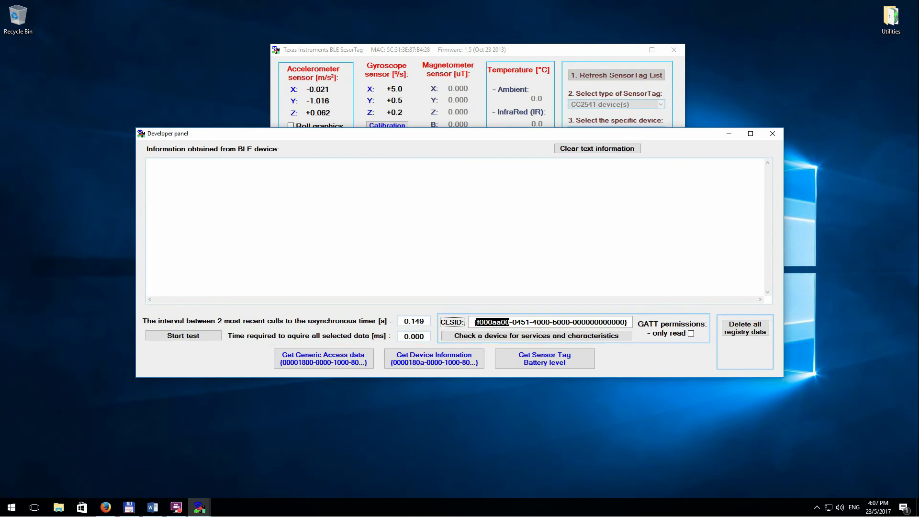
click(772, 134)
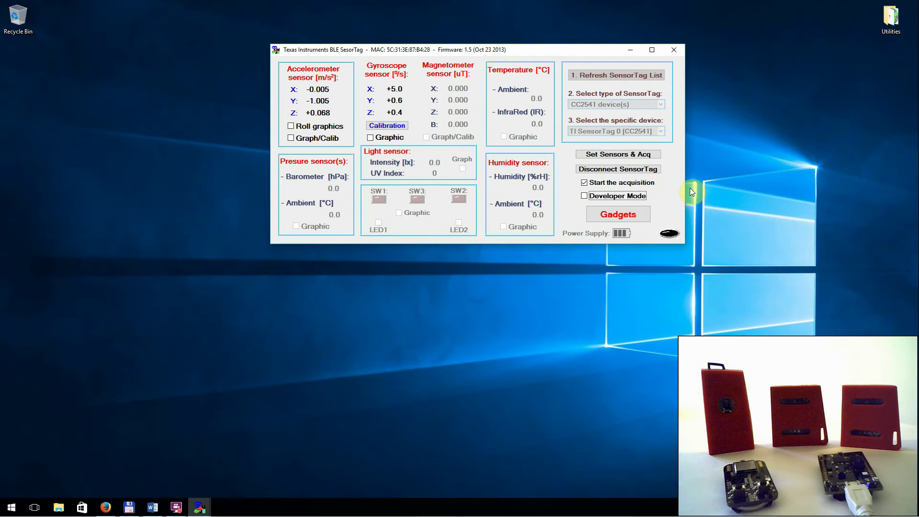
Step: View the accelerometer's roll graphics and the Kalman filter parameters, and close both windows
click(317, 128)
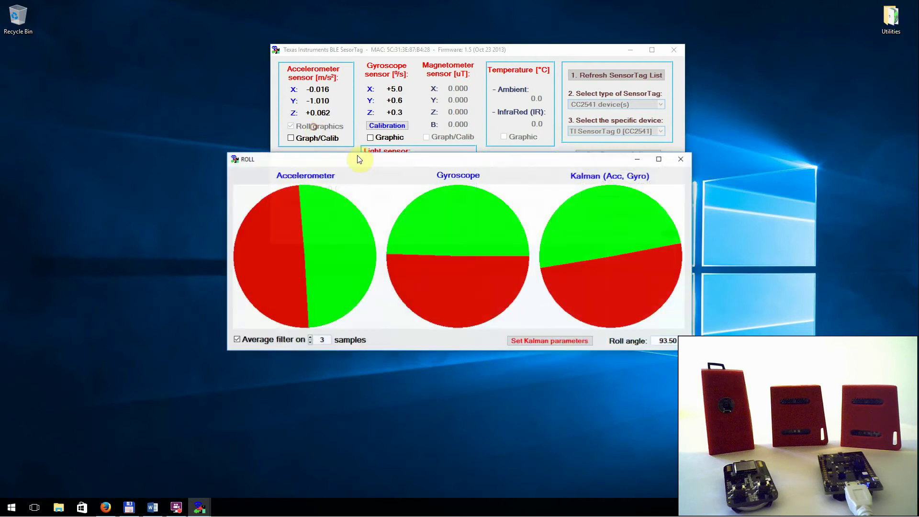
drag(429, 158, 298, 307)
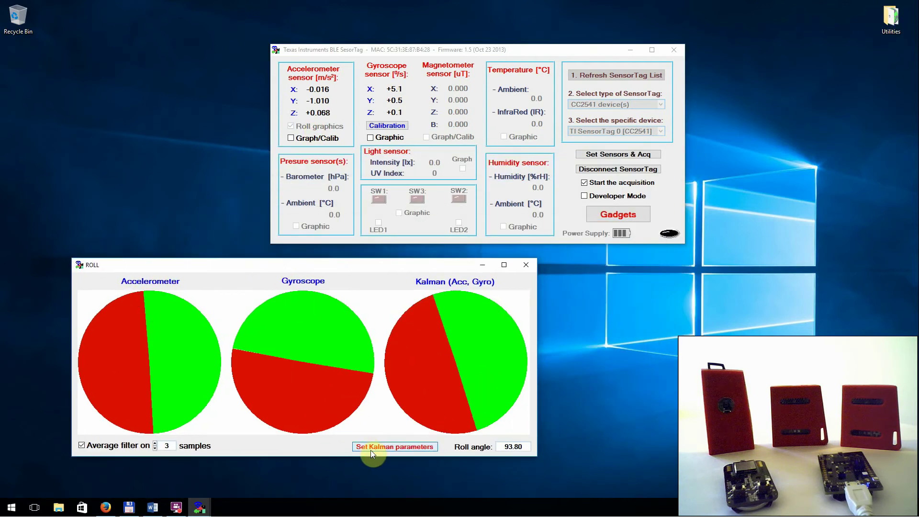
click(394, 446)
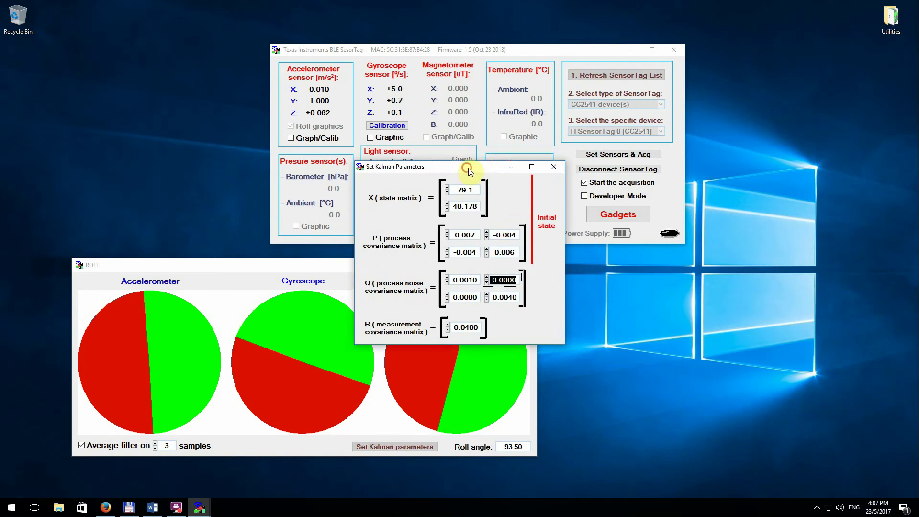
drag(468, 168, 705, 266)
click(793, 267)
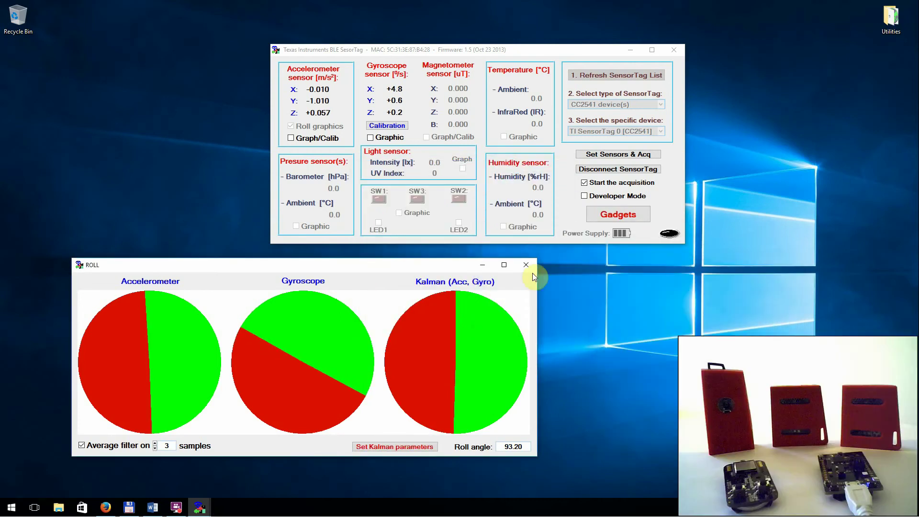
click(525, 266)
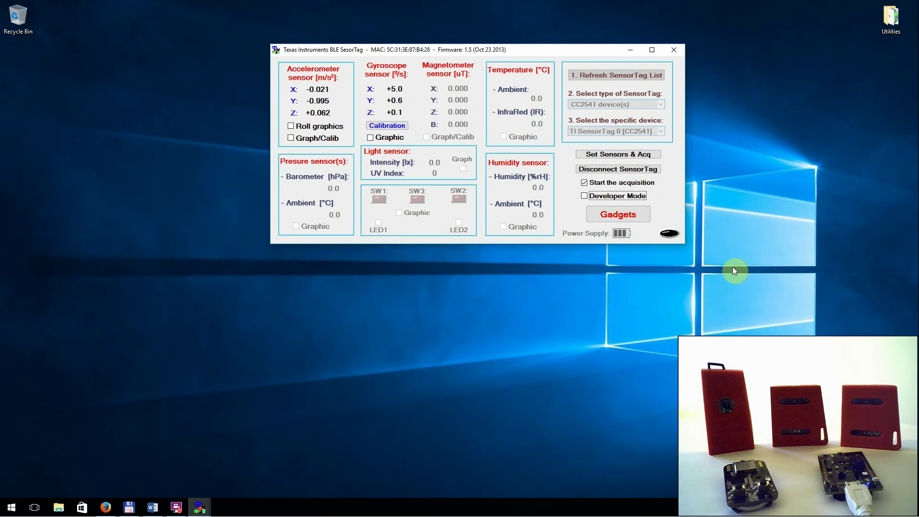
Step: View the list of available gadgets and close it
click(620, 213)
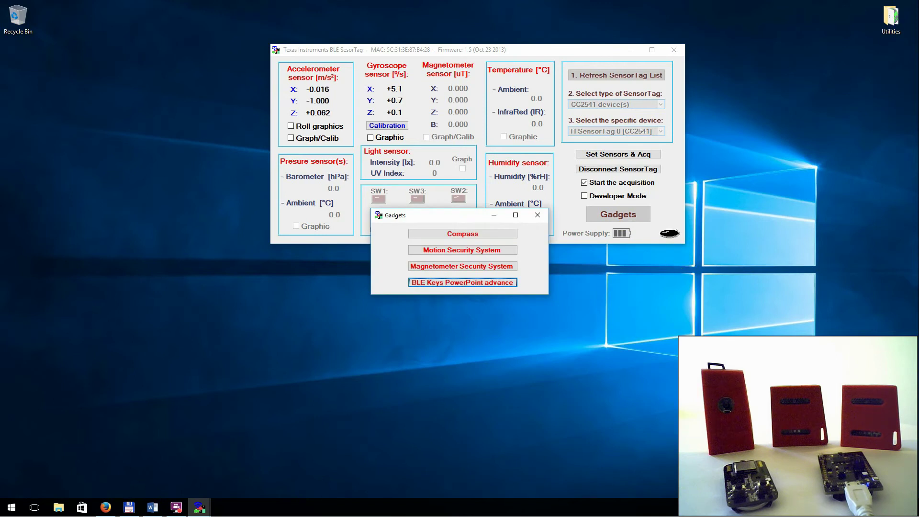
key(alt+Tab)
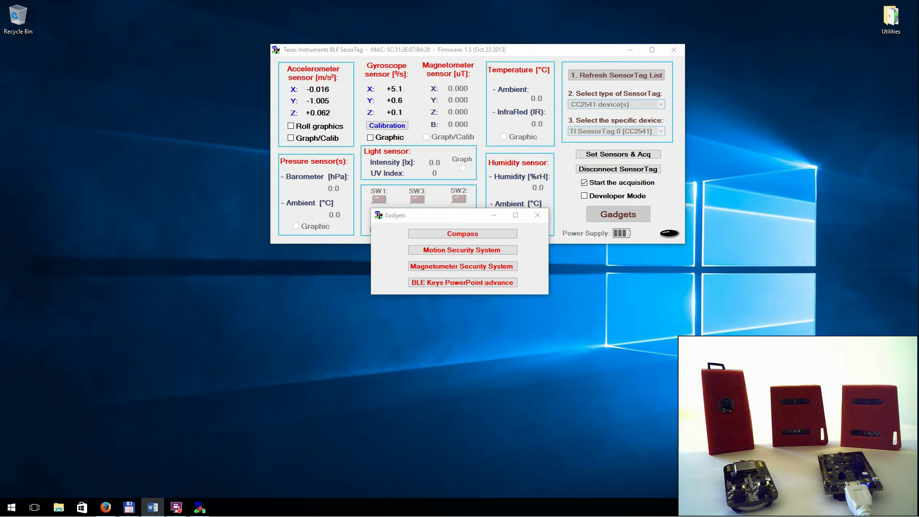
click(541, 221)
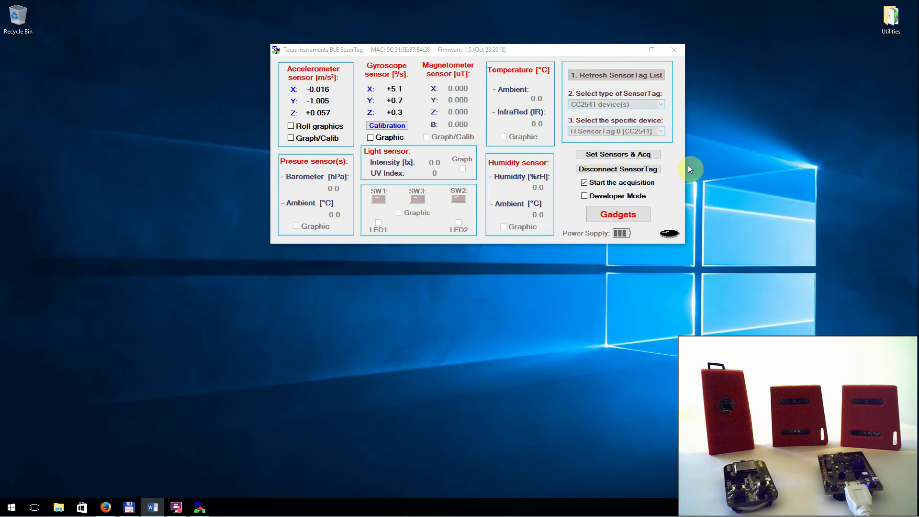
Step: Disconnect the CC2541 SensorTag and refresh the SensorTag list
click(629, 168)
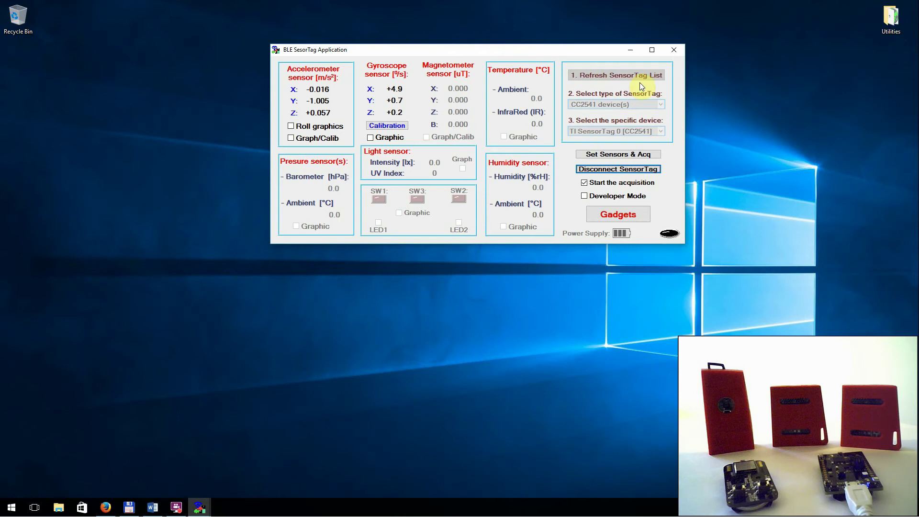
click(611, 78)
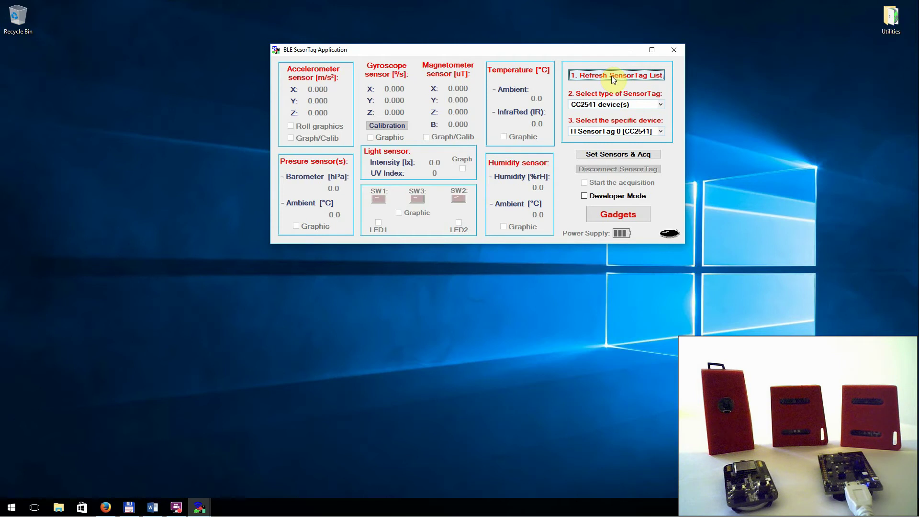
Step: Set the SensorTag type to All types of BLE device(s) and review the list of specific devices
click(658, 104)
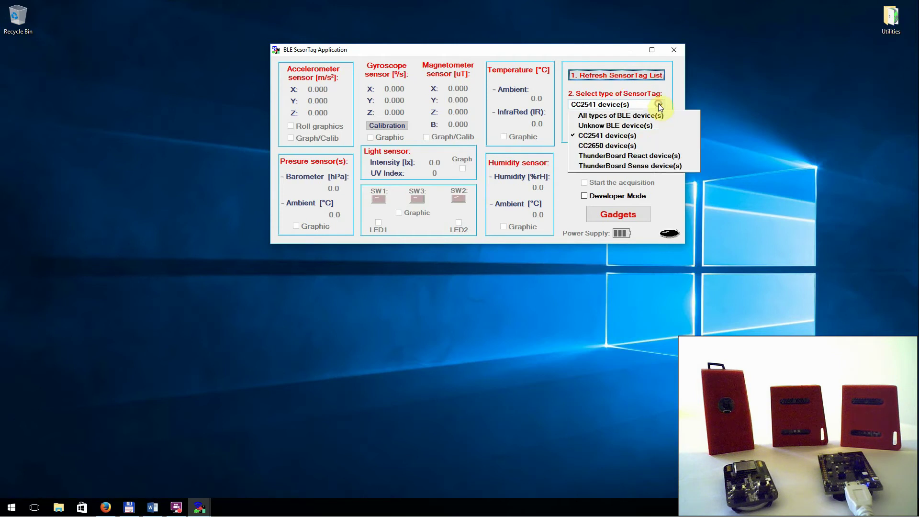
click(629, 115)
click(658, 132)
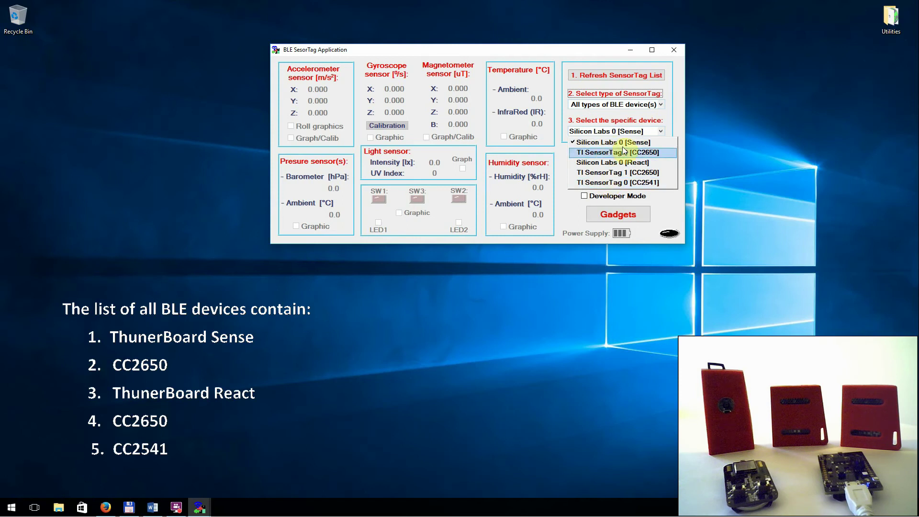
click(647, 117)
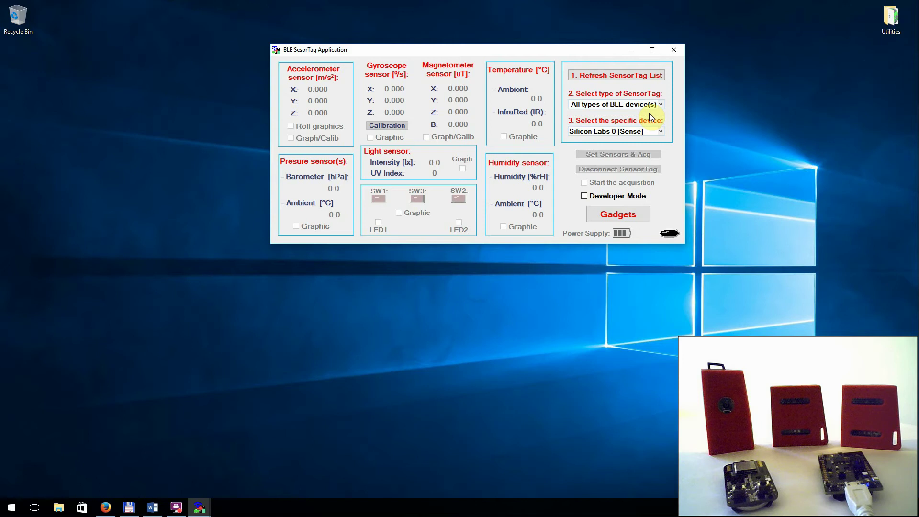
Step: Switch the SensorTag type through CC2541, CC2650, ThunderBoard React and ThunderBoard Sense to compare their sensor layouts
click(659, 105)
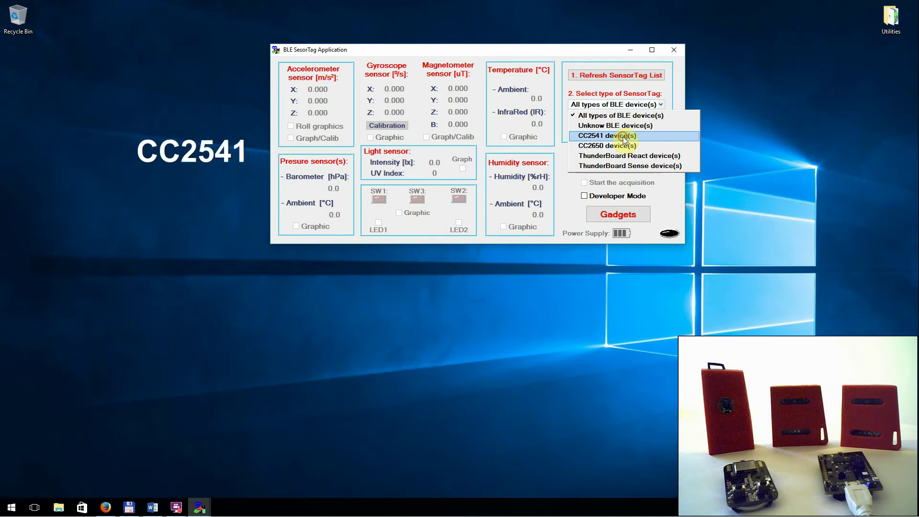
click(623, 137)
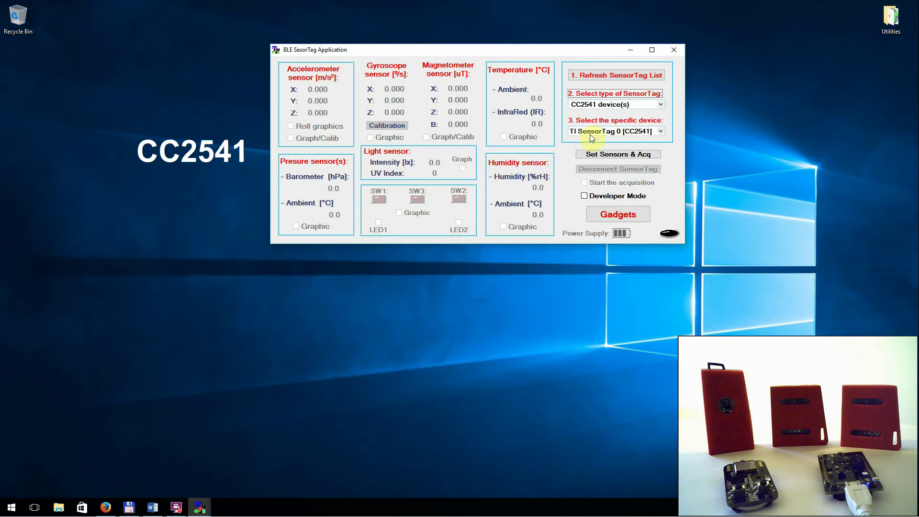
click(602, 105)
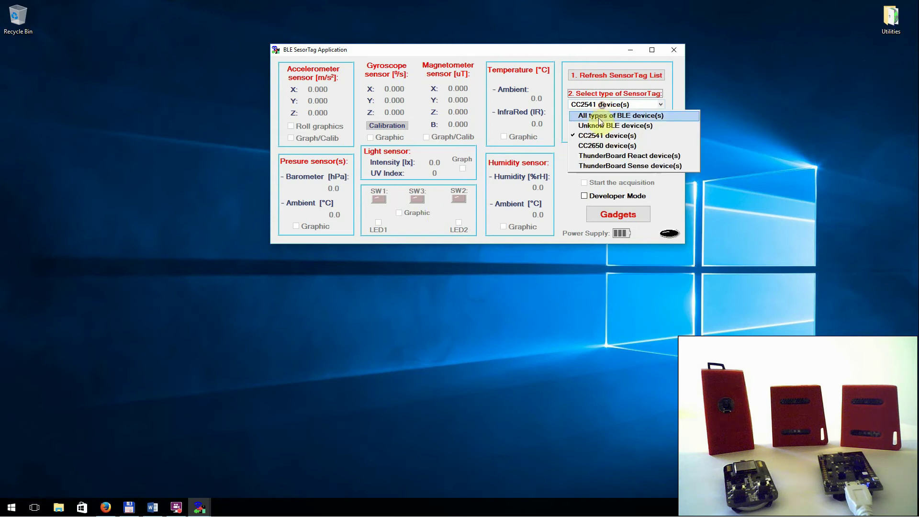
click(597, 145)
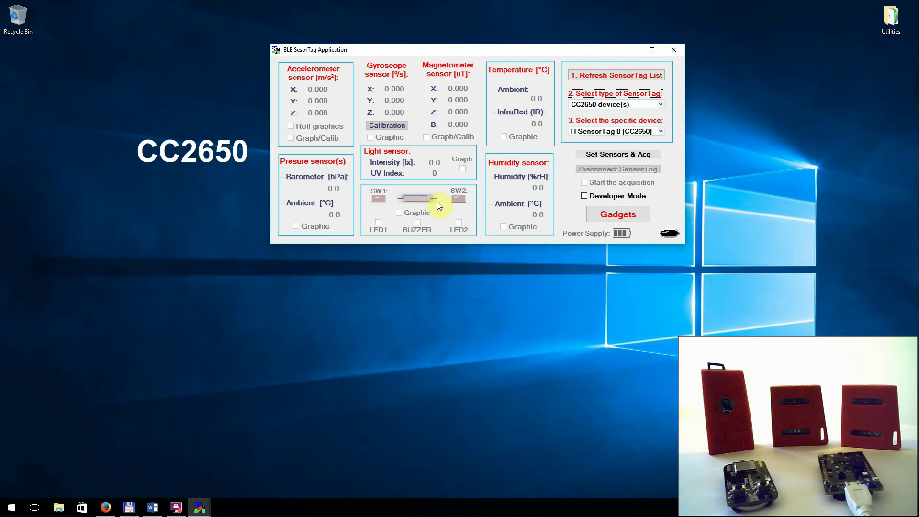
click(592, 107)
click(613, 156)
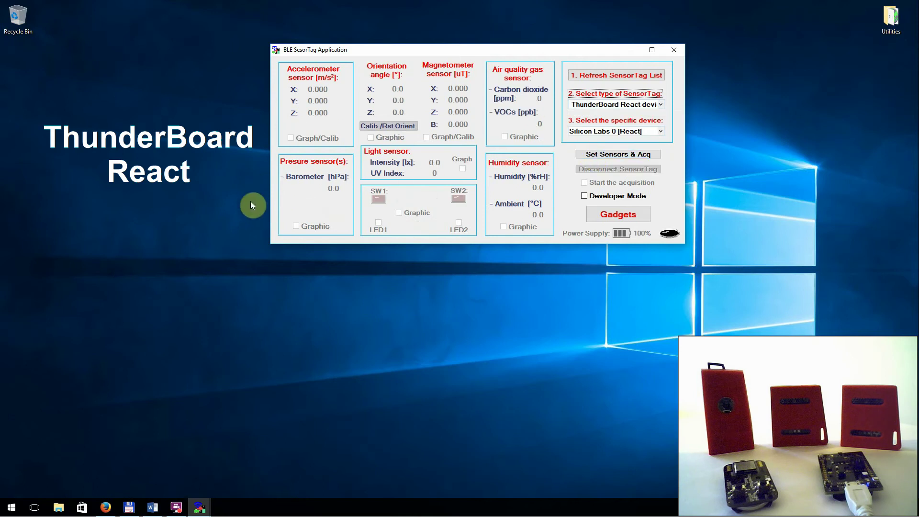
click(647, 104)
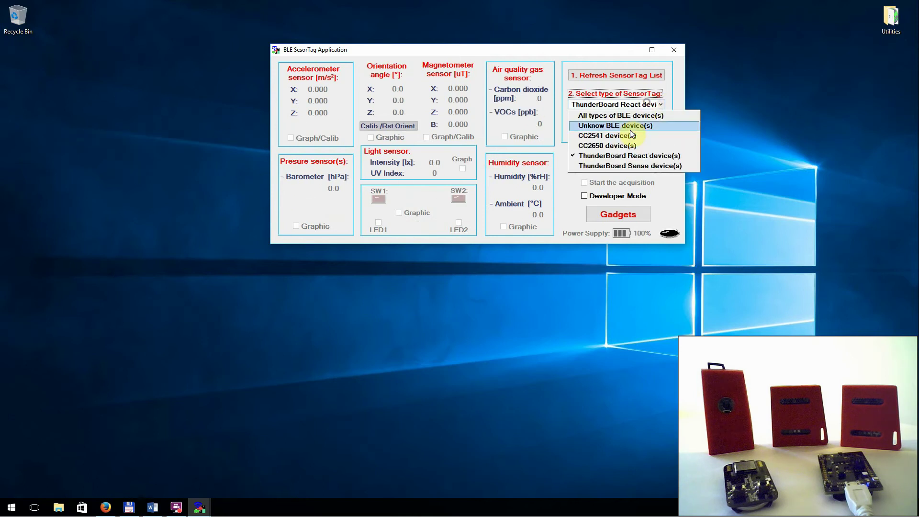
click(619, 166)
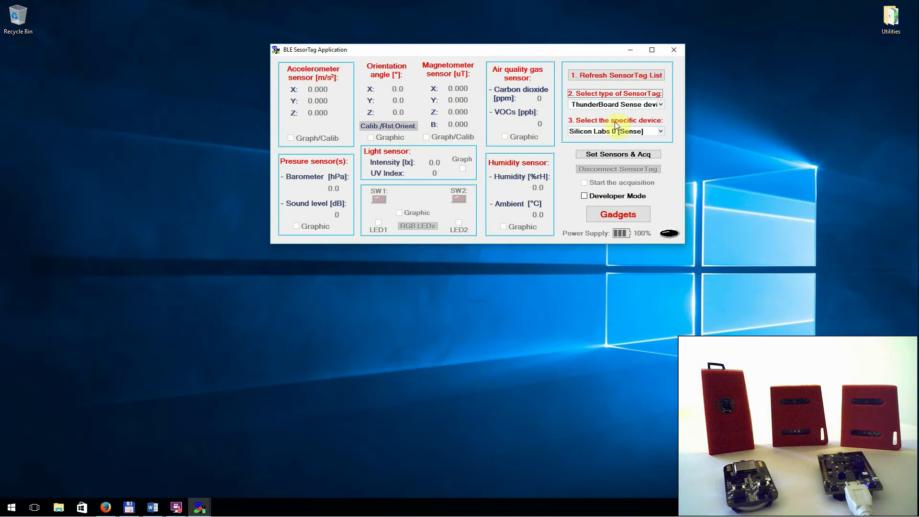
Step: Set the SensorTag type to CC2650 device(s)
click(619, 105)
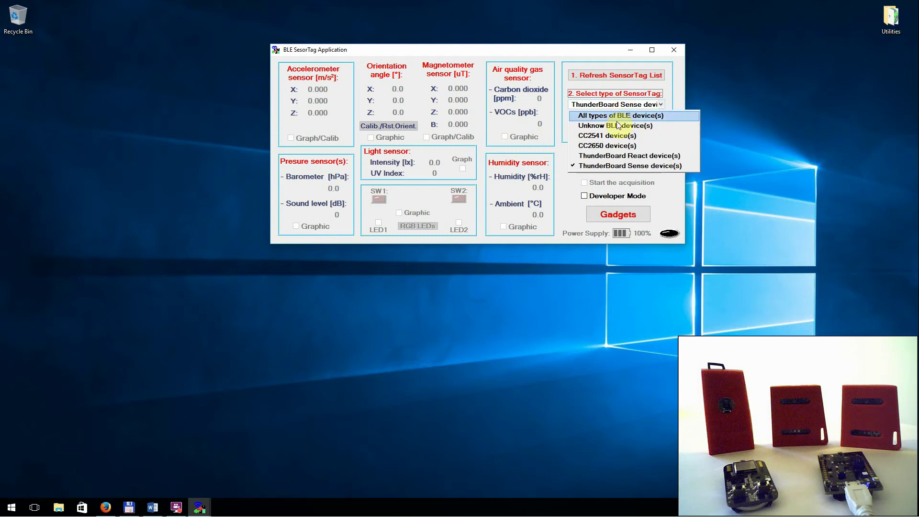
click(615, 145)
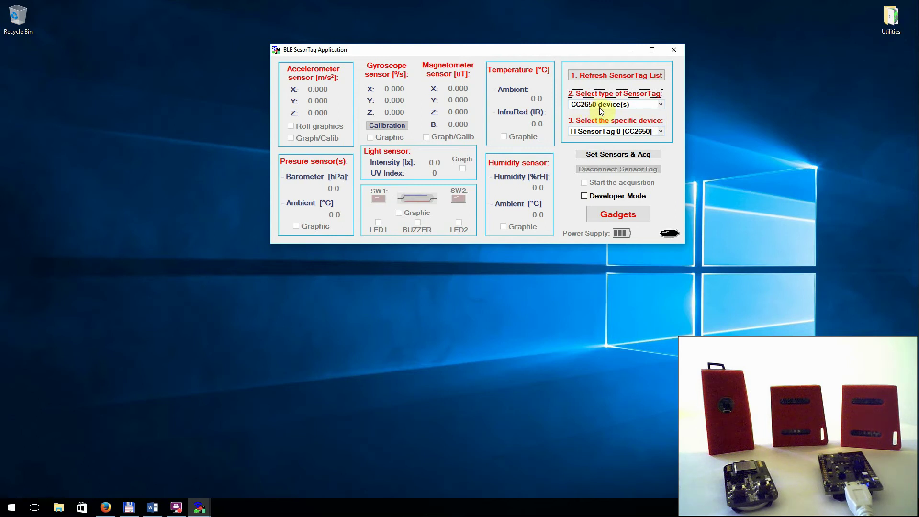
Step: Review the specific CC2650 devices and set the SensorTag type to CC2541 device(s)
click(661, 130)
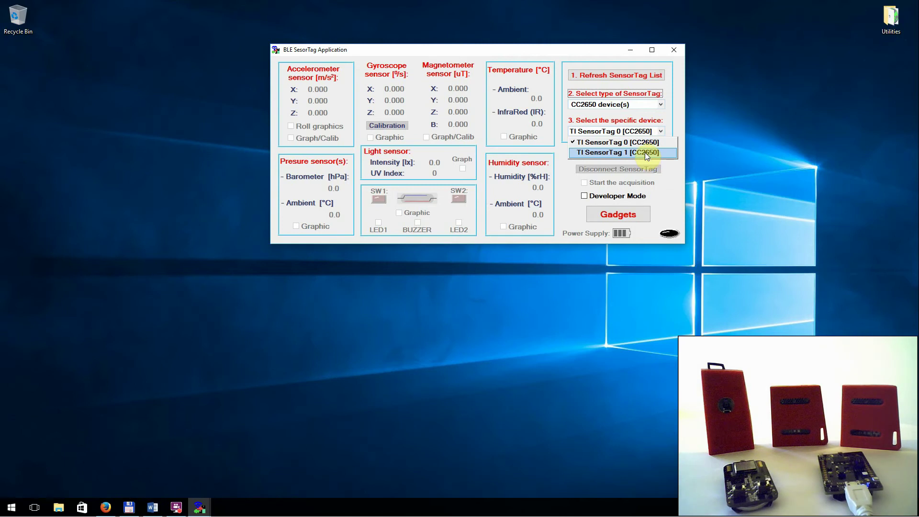
click(615, 105)
click(615, 106)
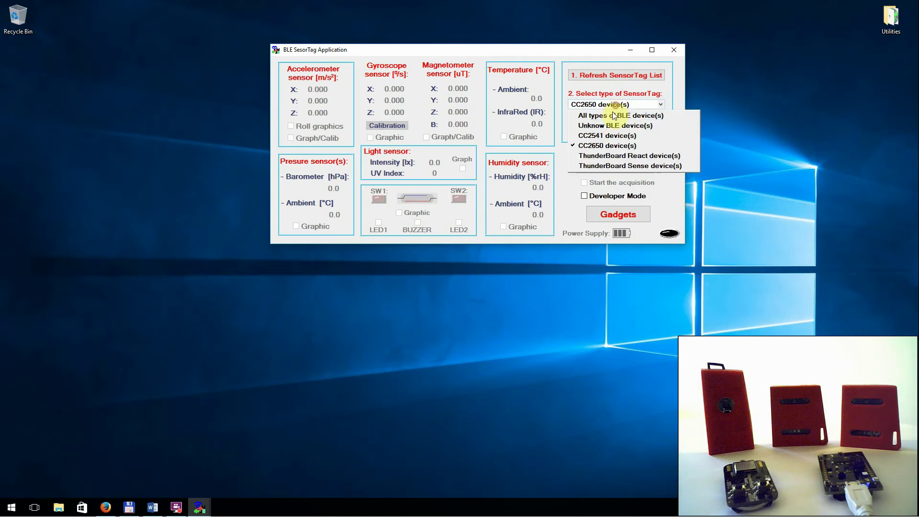
click(616, 137)
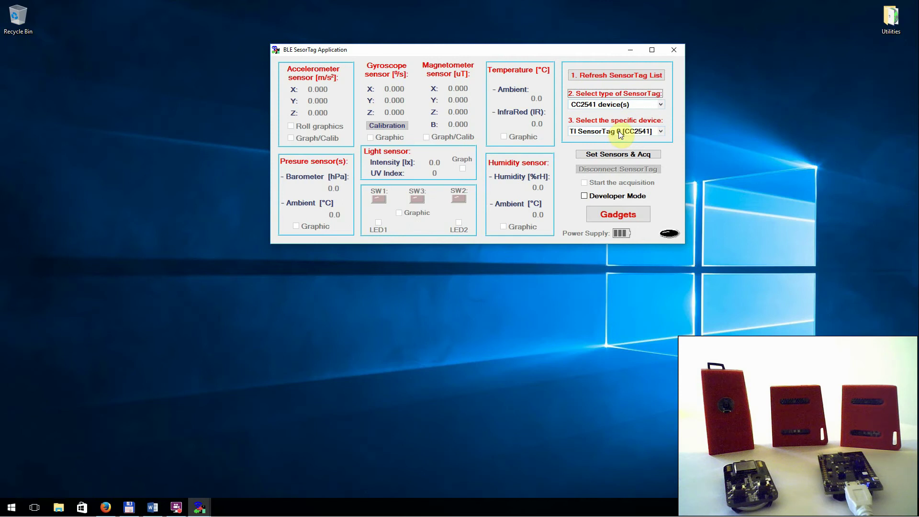
Step: Open the CC2541 SensorTag parameters, enable the magnetometer's notification and set it to Start sensor
click(609, 154)
drag(509, 127, 513, 120)
key(alt+Tab)
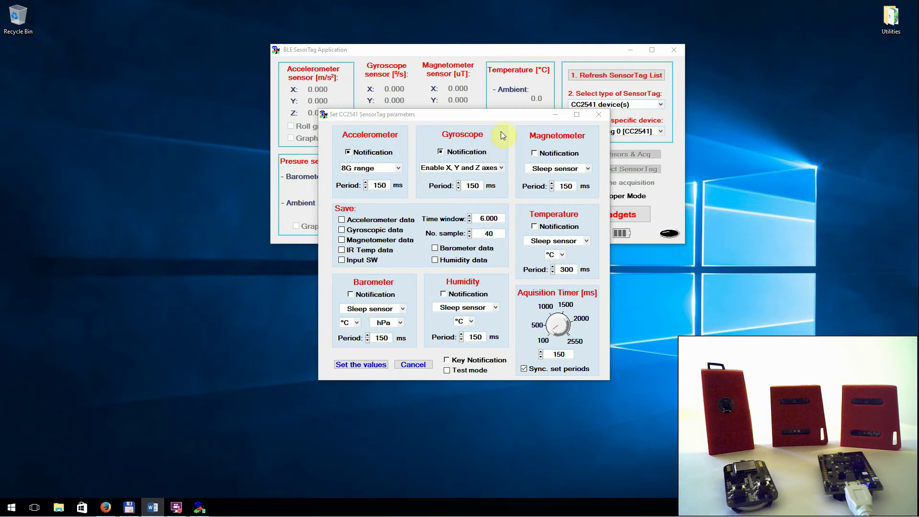
click(537, 153)
click(543, 169)
click(548, 181)
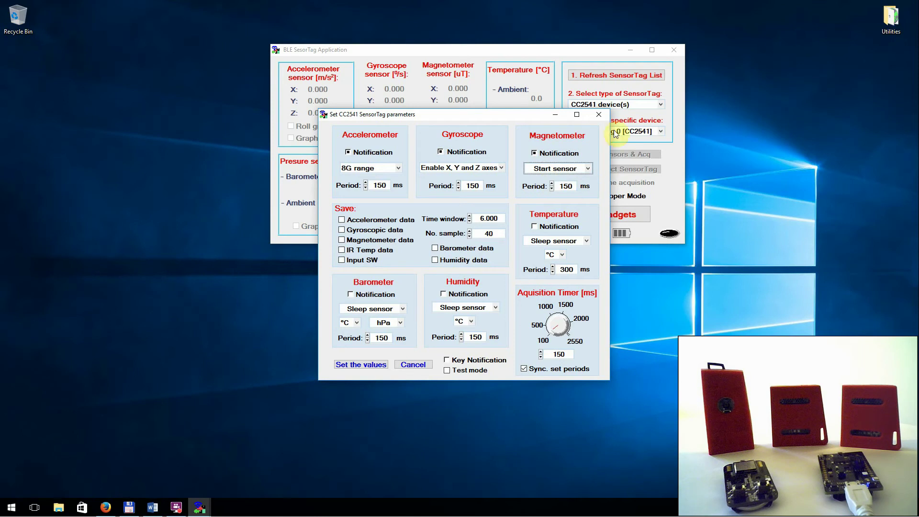
Step: Enable notification and choose Start sensor for the temperature, barometer and humidity sensors
click(553, 227)
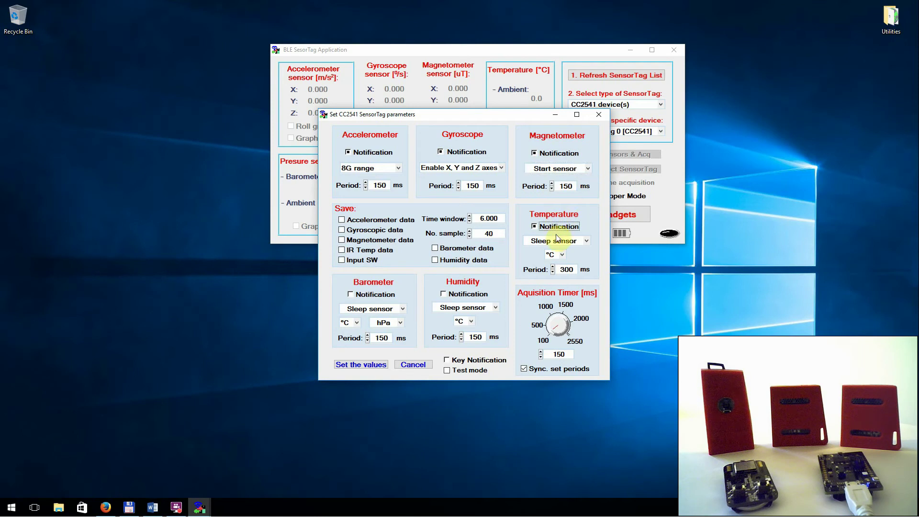
click(557, 242)
click(550, 252)
click(361, 294)
click(364, 309)
click(363, 323)
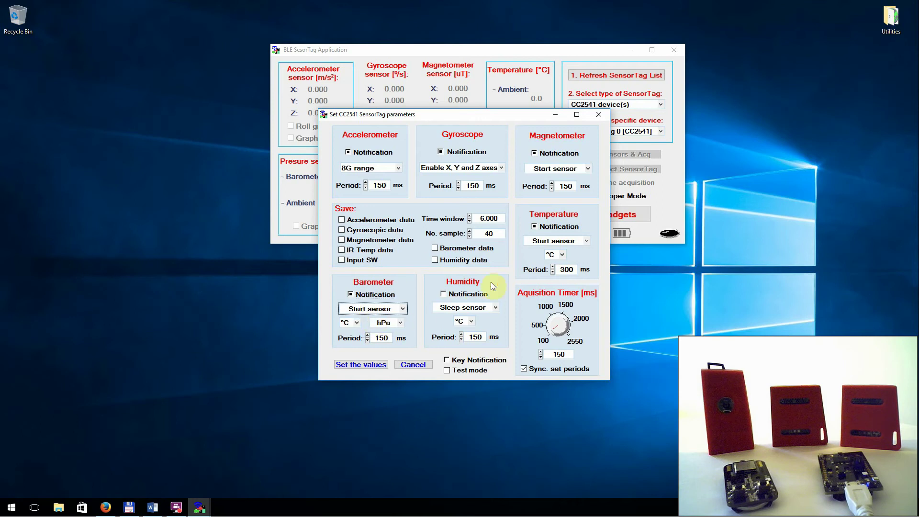
click(444, 293)
click(457, 307)
click(462, 320)
key(alt+Tab)
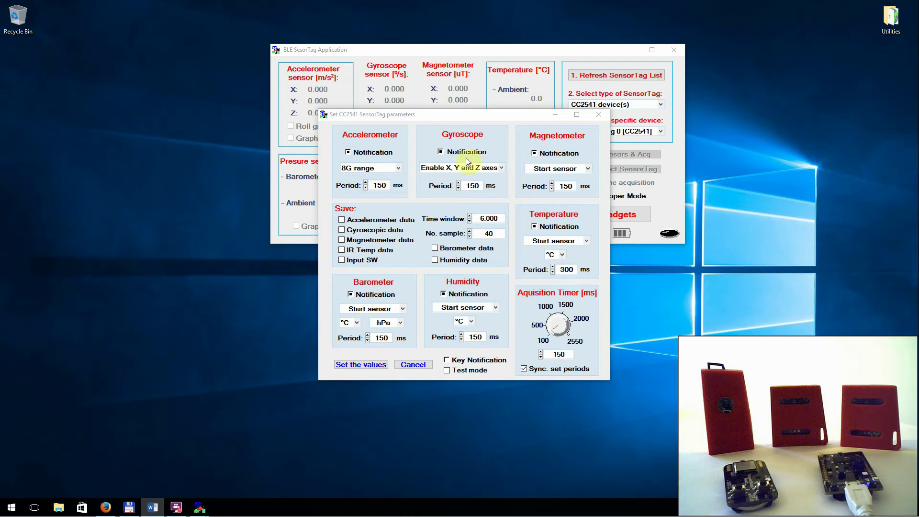
Step: Review the accelerometer's range options, keeping 8G range, and set its synchronized period to 250 ms
click(397, 169)
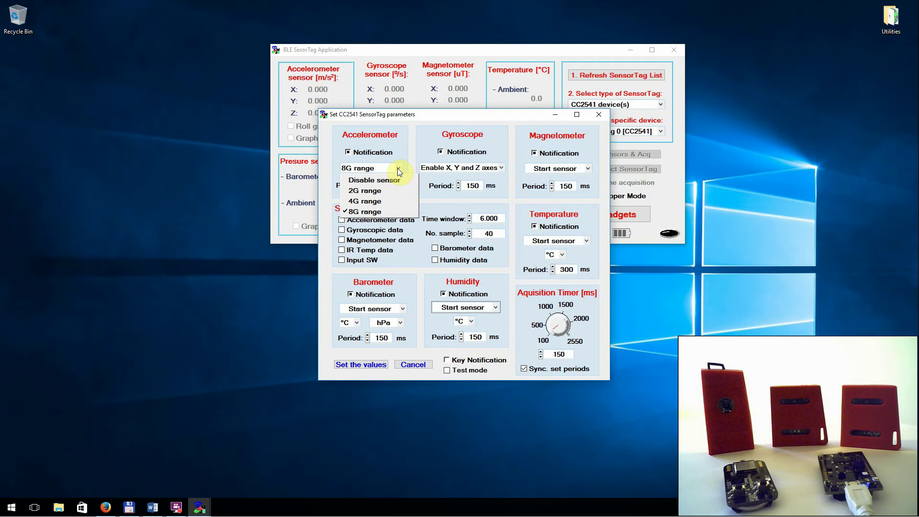
click(399, 171)
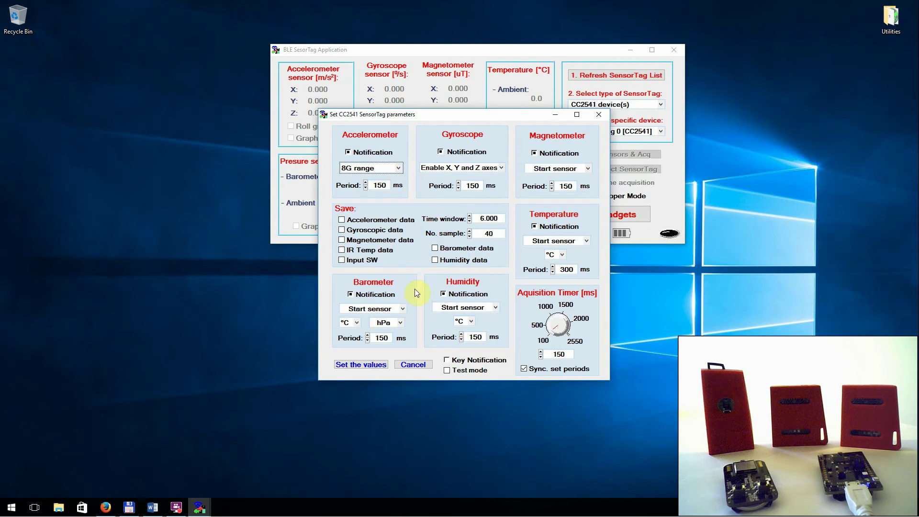
click(366, 182)
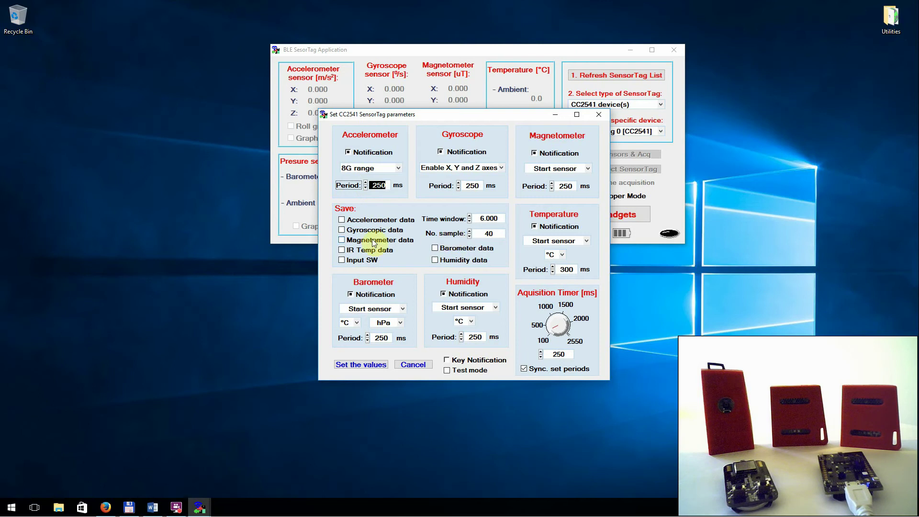
Step: Review the pressure units available for the barometer and the unit options of the temperature sensor
click(397, 324)
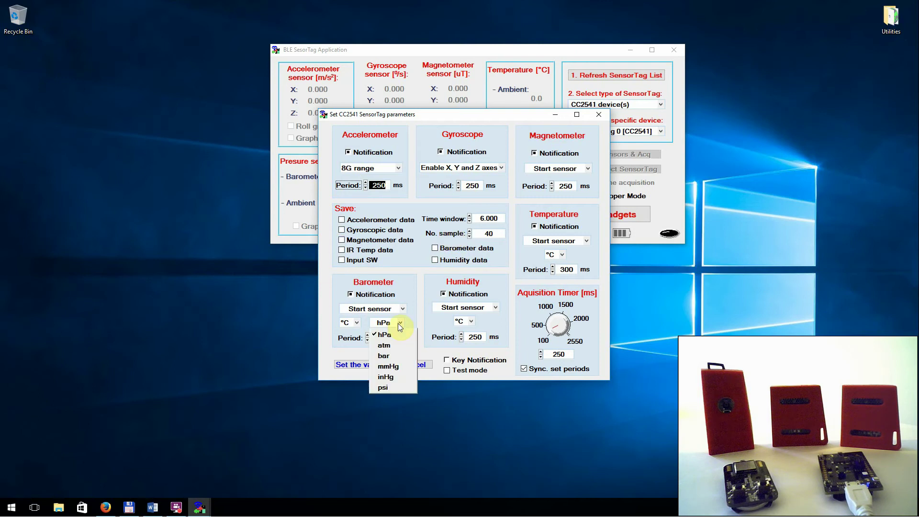
click(398, 323)
click(564, 254)
click(563, 255)
click(887, 297)
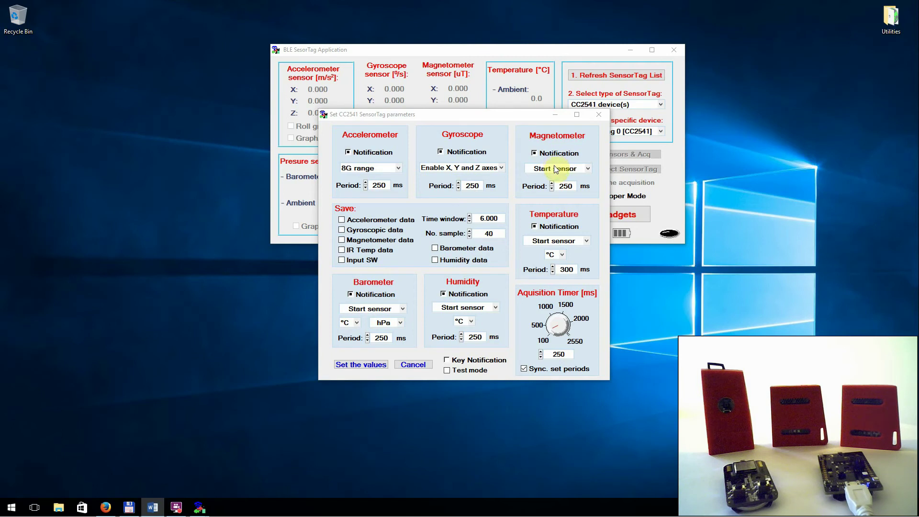
Step: Turn off period synchronization, set the accelerometer period to 550 ms and the gyroscope period to 100 ms, and raise the humidity period
click(525, 369)
click(366, 183)
double_click(366, 183)
double_click(366, 183)
click(365, 183)
double_click(458, 188)
click(458, 189)
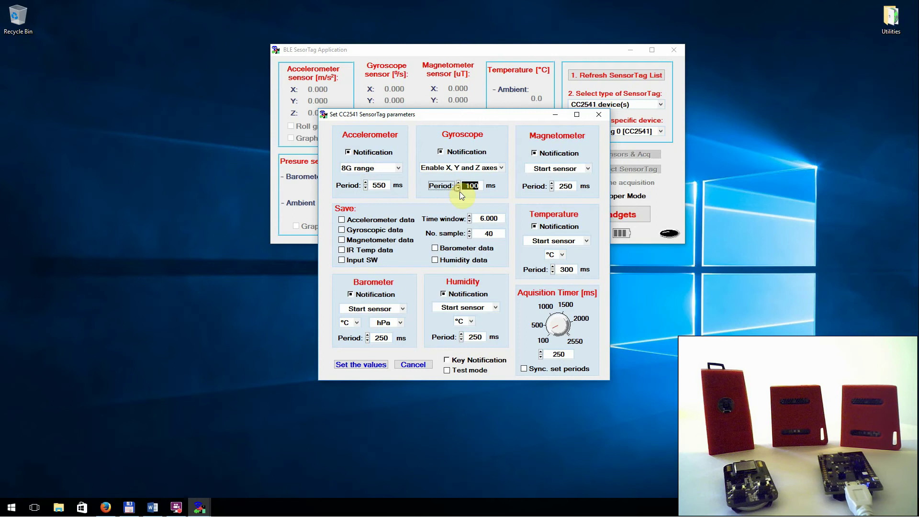
double_click(461, 334)
double_click(461, 334)
double_click(461, 334)
double_click(461, 334)
Step: Turn period synchronization back on and set the shared period to 500 ms through the magnetometer
click(522, 369)
click(553, 273)
click(550, 189)
click(552, 183)
click(553, 183)
click(552, 183)
click(552, 183)
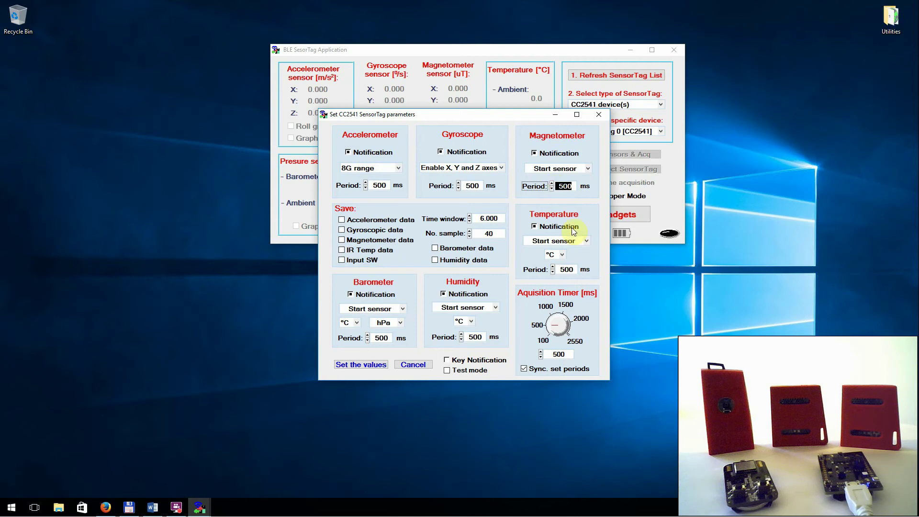
Step: Lower the synchronized sensor period to 150 ms through the magnetometer
click(552, 189)
click(552, 189)
click(552, 188)
click(552, 189)
click(552, 188)
click(552, 188)
click(552, 188)
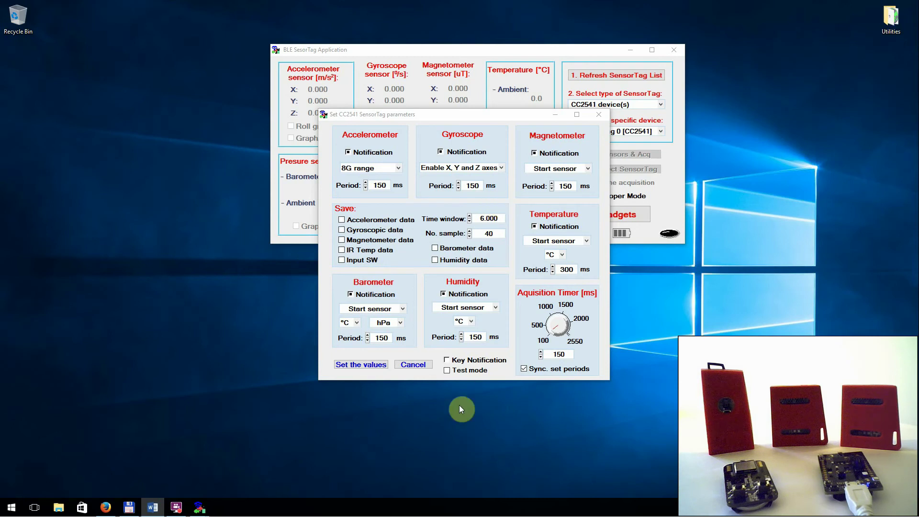
Step: Apply the CC2541 sensor parameters, dismiss the connection message and apply them again
click(359, 363)
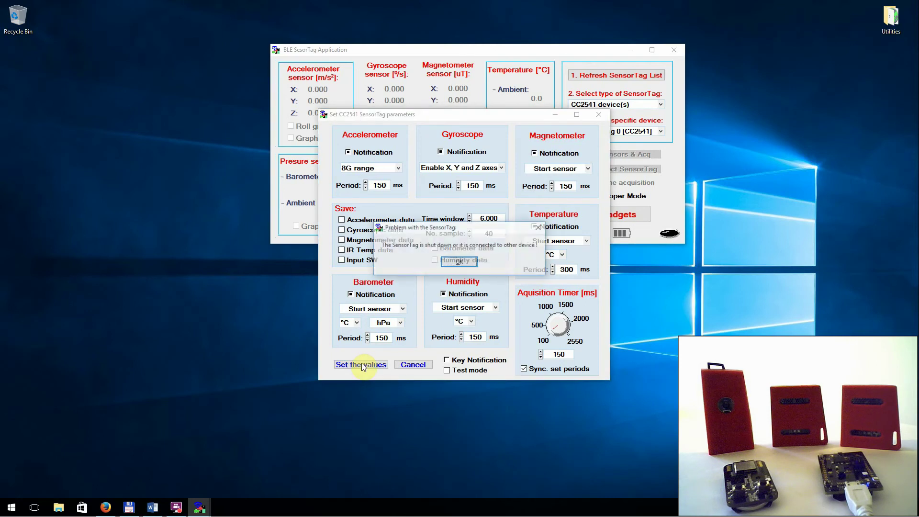
click(459, 262)
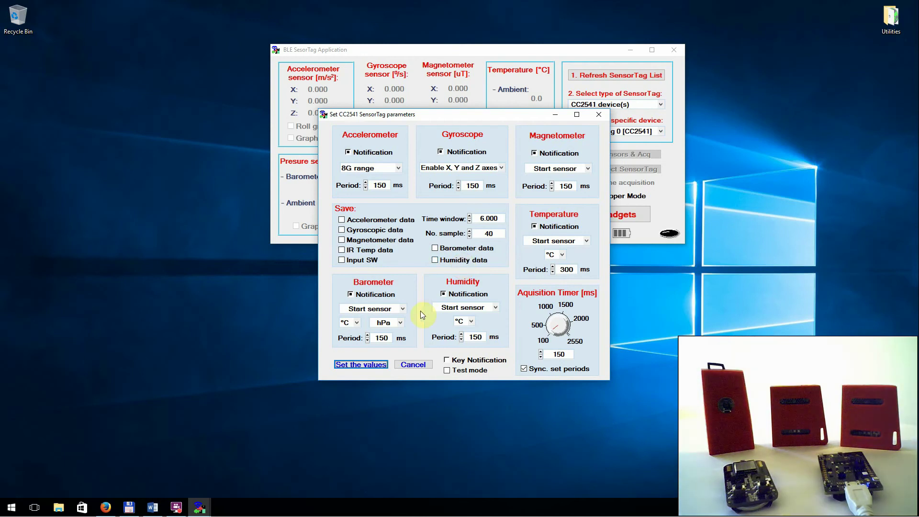
click(381, 366)
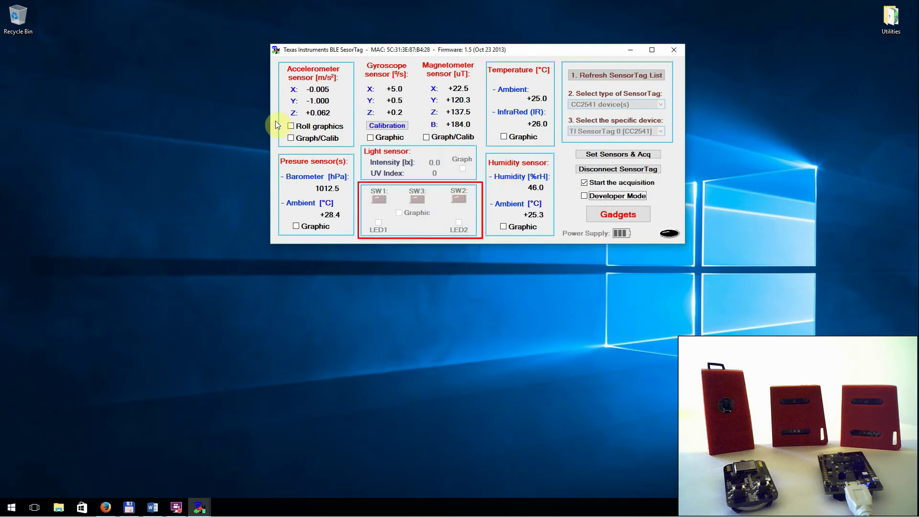
Step: Reopen the CC2541 parameters, enable Key Notification and Test mode, and apply the values
click(607, 154)
click(442, 368)
click(443, 378)
click(371, 373)
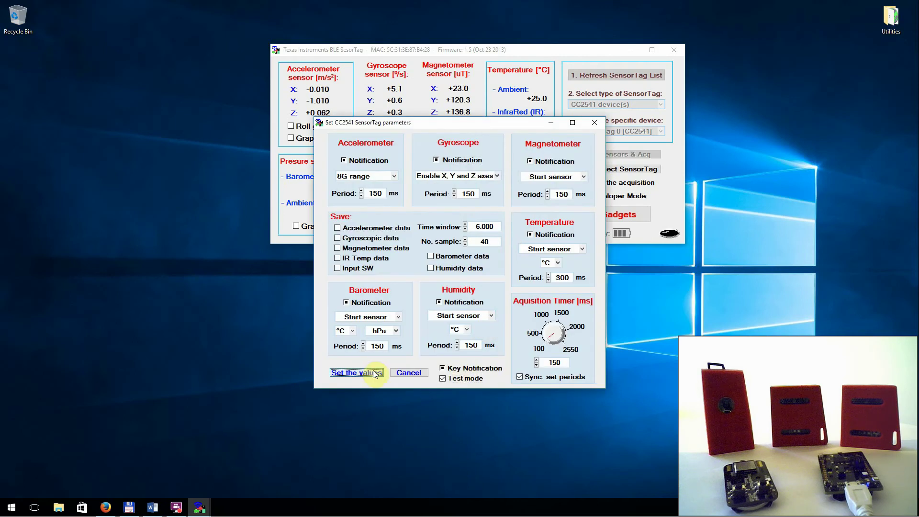
click(383, 371)
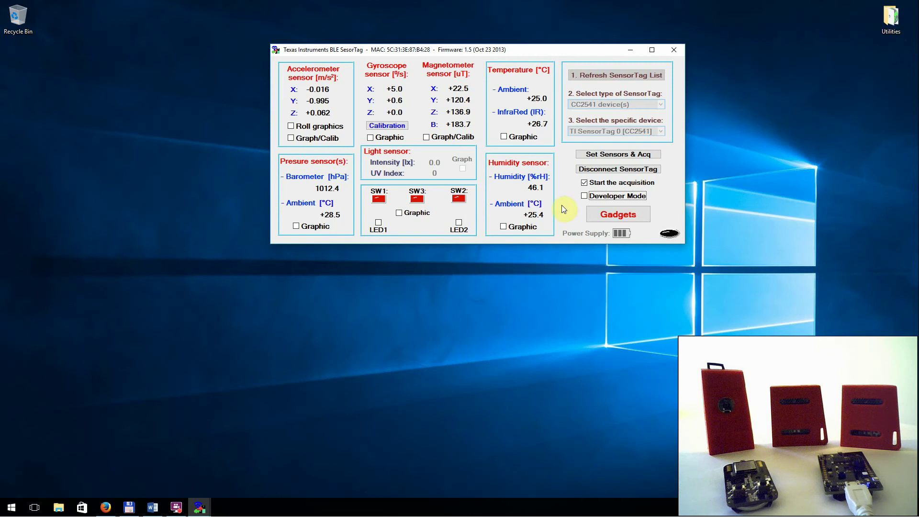
Step: Disconnect the CC2541 SensorTag and set the SensorTag type to CC2650 device(s)
click(596, 170)
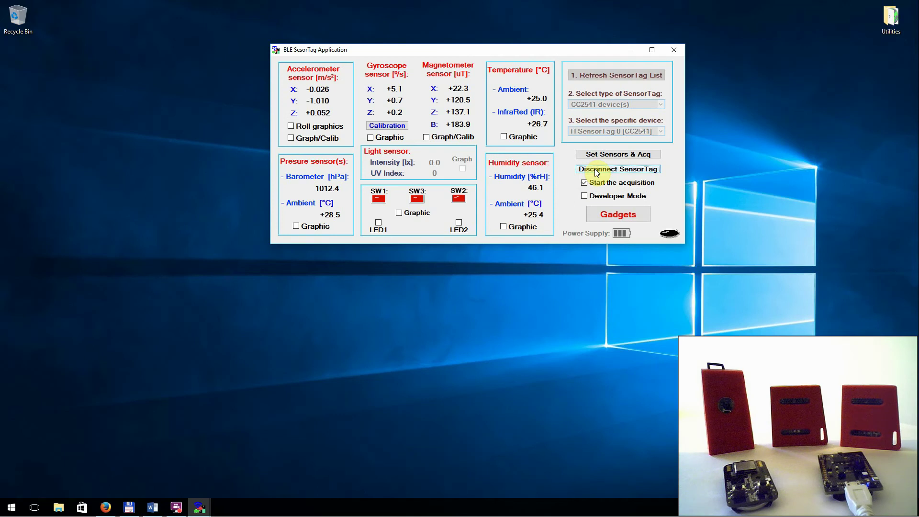
key(super+5)
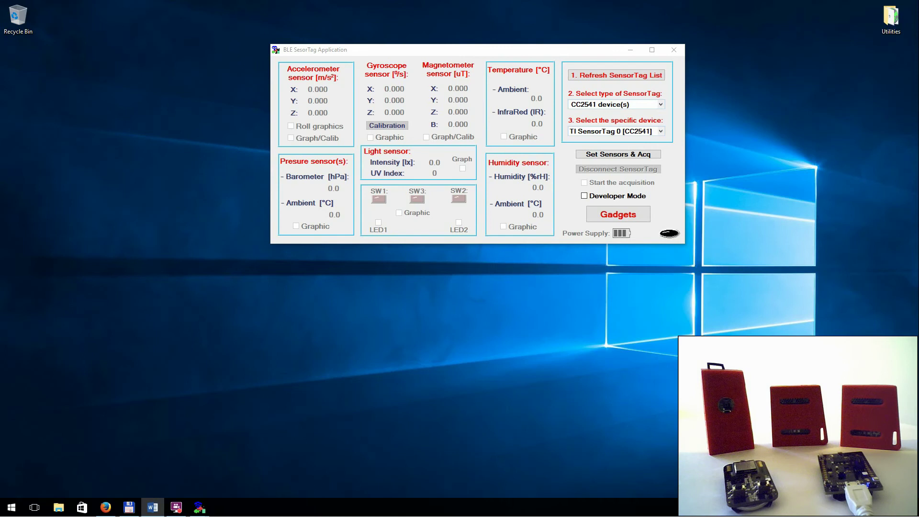
click(662, 106)
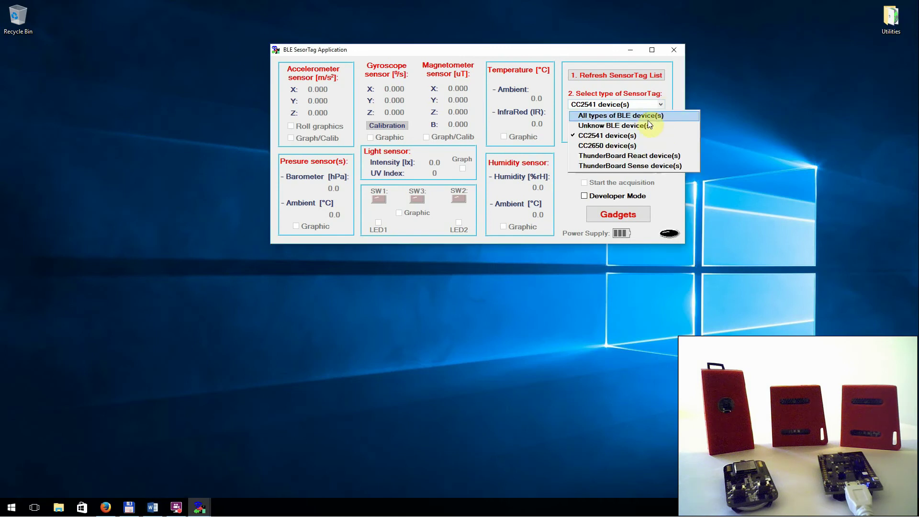
click(630, 145)
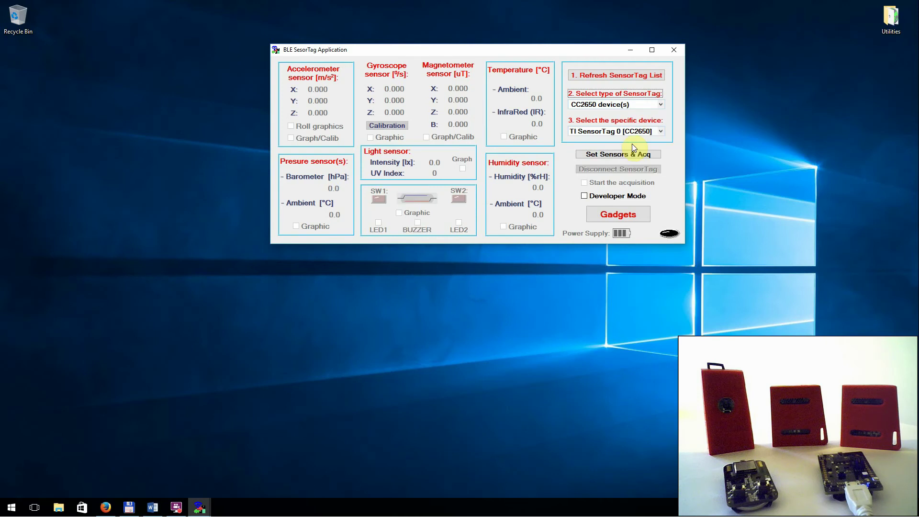
Step: Open the CC2650 SensorTag parameters and enable the X, Y and Z axes of the accelerometer and gyroscope
click(623, 154)
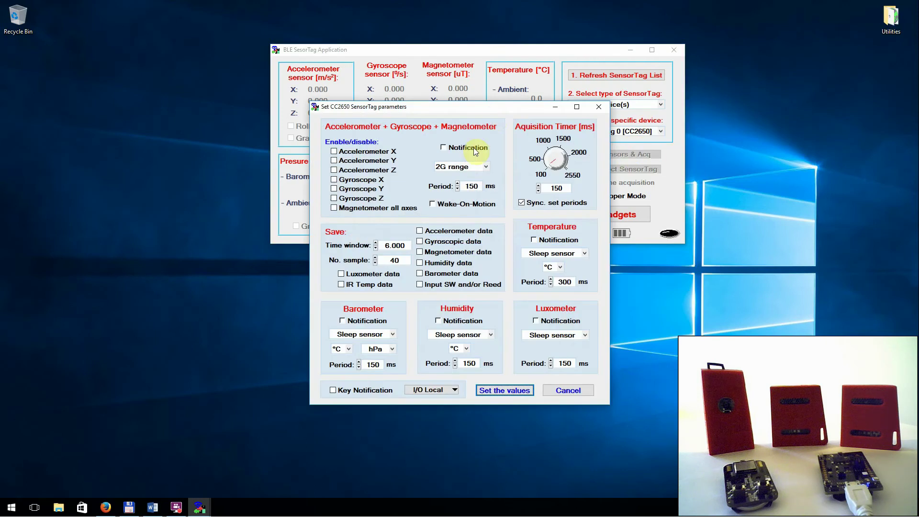
drag(492, 112, 497, 95)
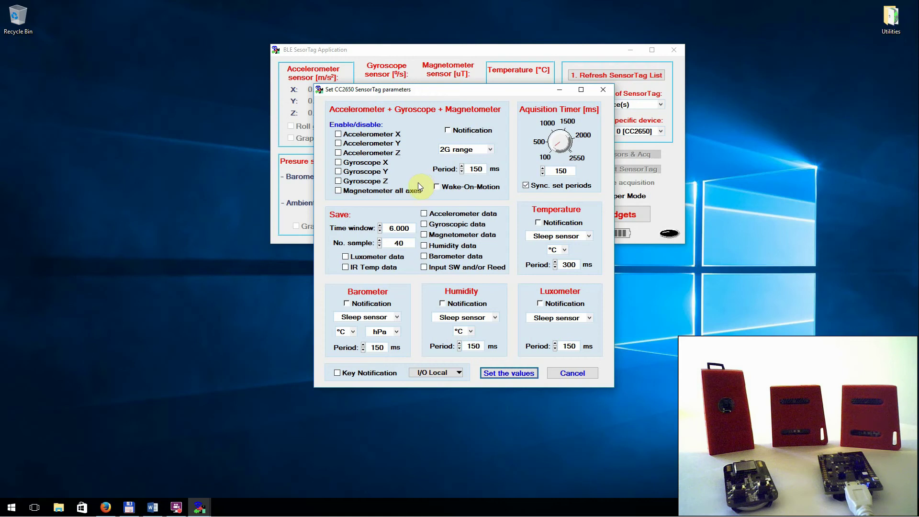
click(386, 134)
click(381, 143)
click(378, 152)
click(369, 164)
click(366, 172)
click(363, 184)
Step: Enable the motion sensor notification and Key Notification, and choose the I/O Remote mode
click(455, 131)
click(377, 372)
click(449, 371)
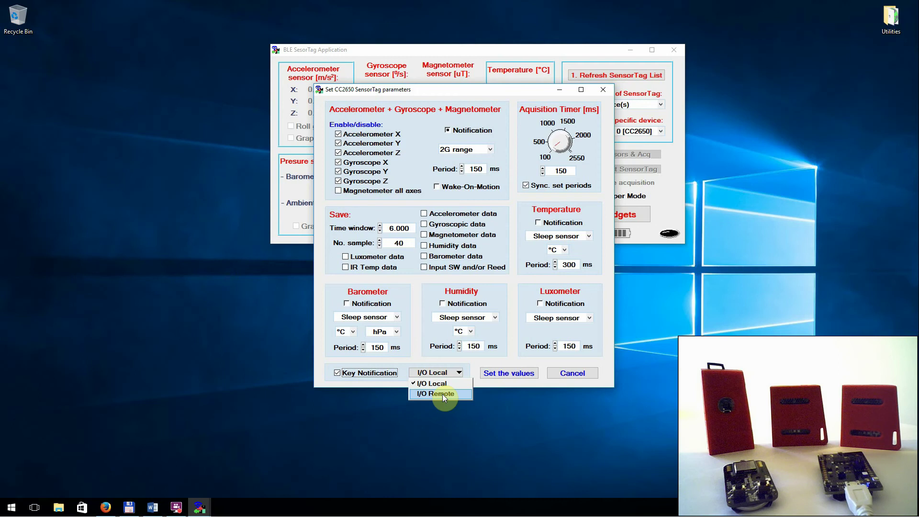
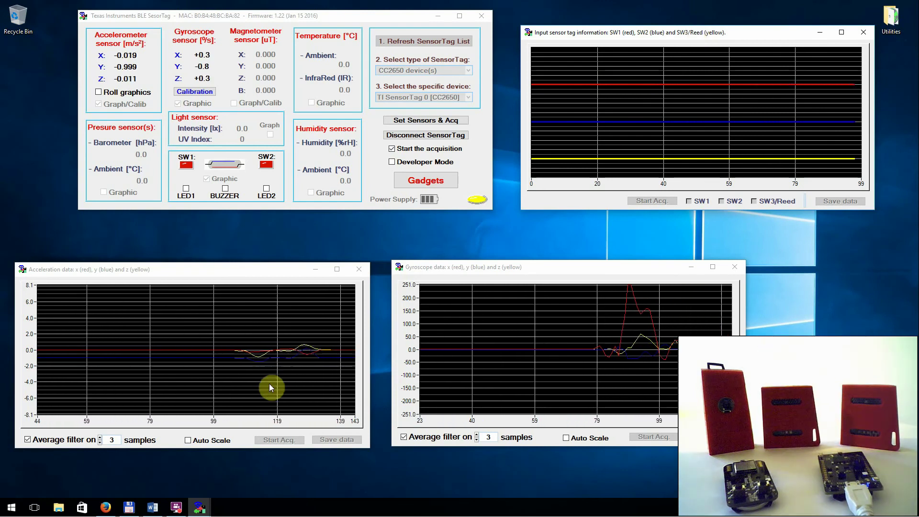
Step: Turn on Auto Scale for the acceleration and gyroscope data graphs
click(229, 440)
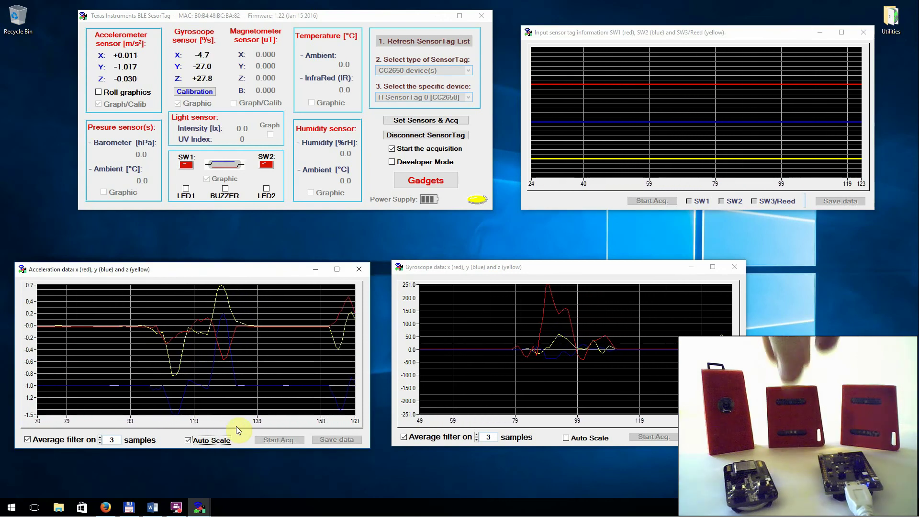
click(566, 438)
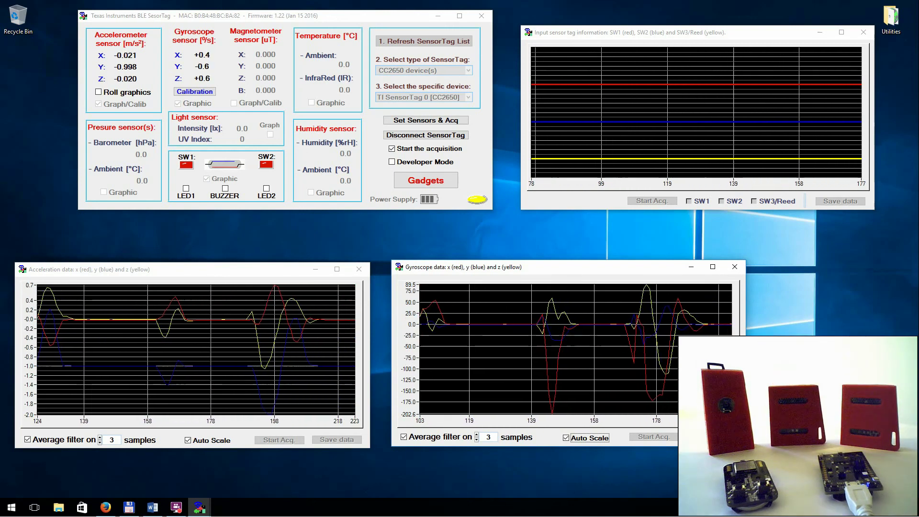
Step: Open the display settings of the acceleration graph, move the dialog aside and hide the Y axis
click(223, 337)
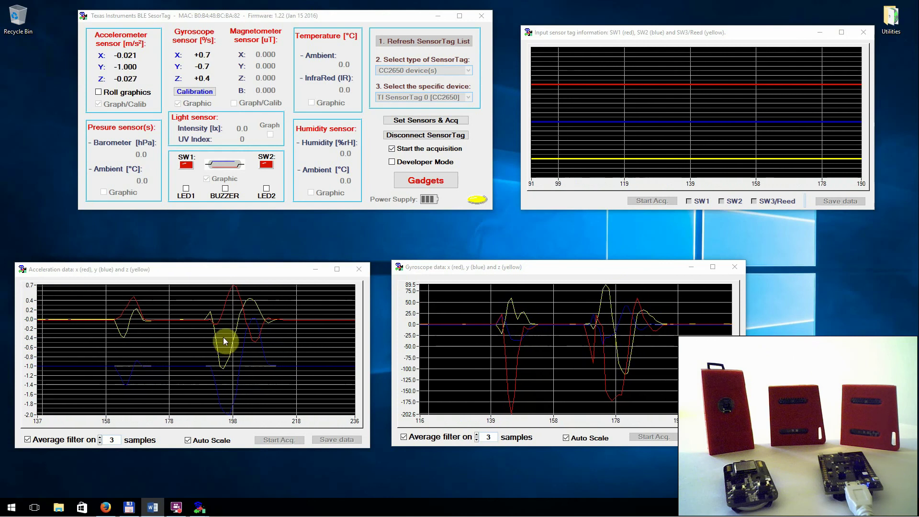
double_click(250, 351)
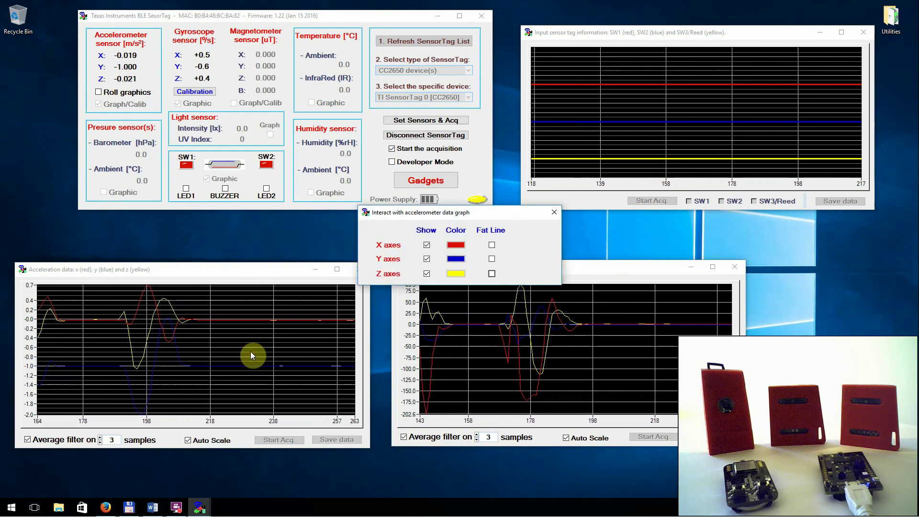
drag(469, 214, 438, 208)
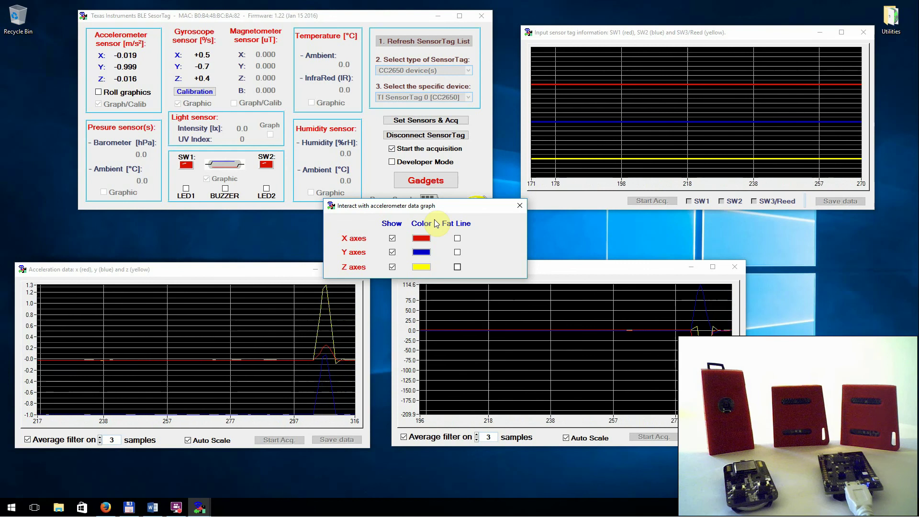
click(391, 252)
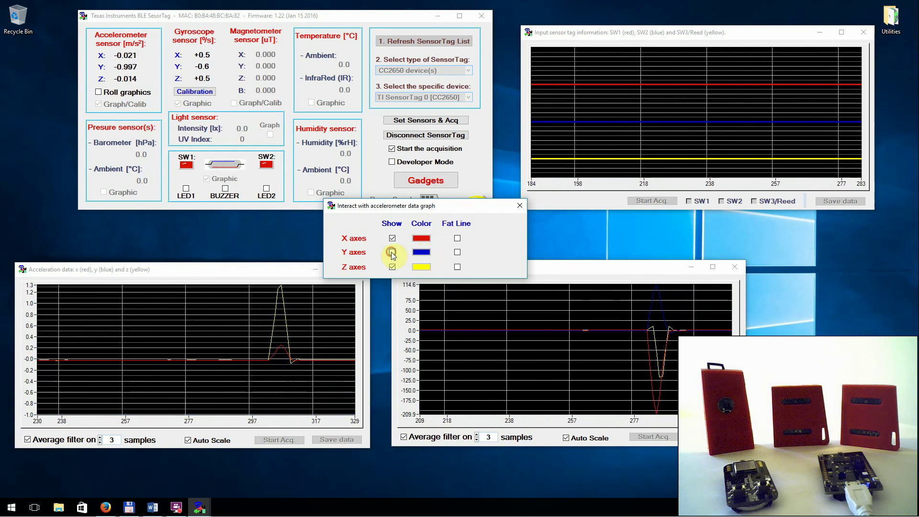
Step: Show the Y axis on the acceleration graph again, and hide and restore the X axis
click(392, 252)
click(392, 238)
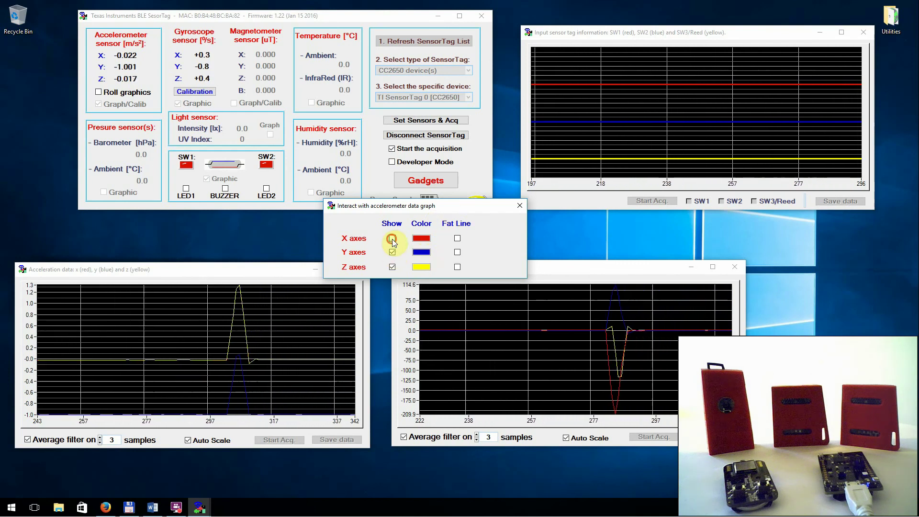
click(392, 239)
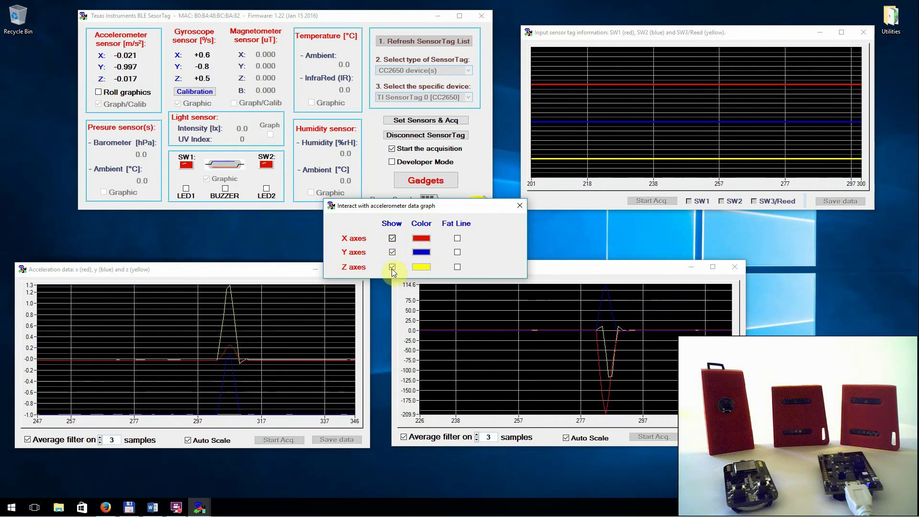
Step: Enable fat lines for the X, Y and Z axes of the acceleration graph
click(458, 238)
click(457, 252)
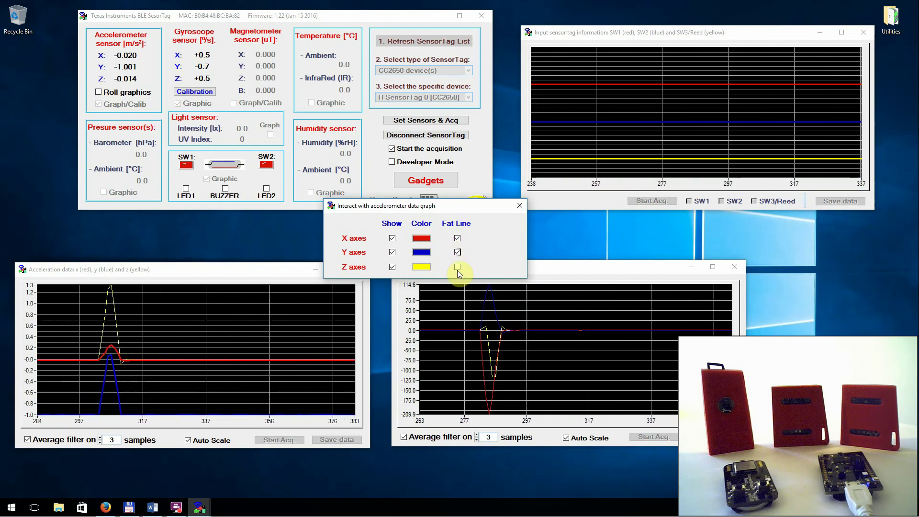
click(457, 267)
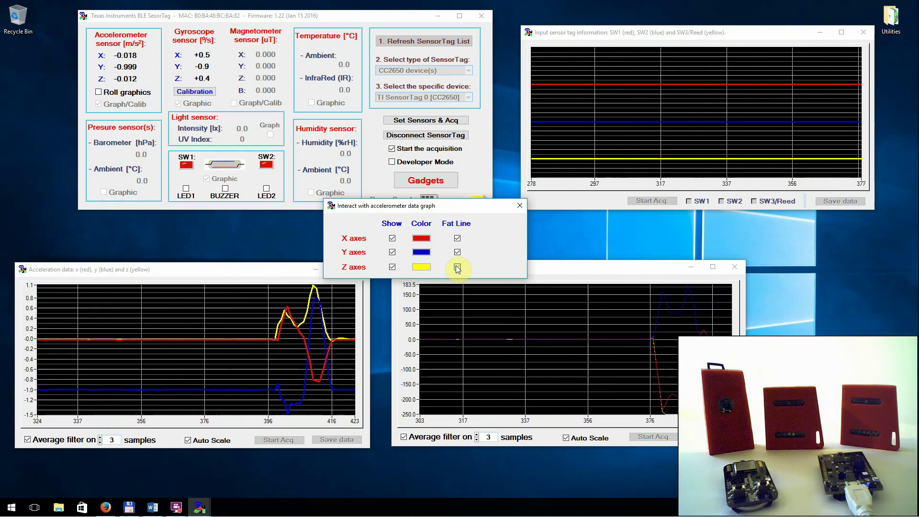
Step: Change the Y axis colour of the acceleration graph to green and close its display settings
click(422, 252)
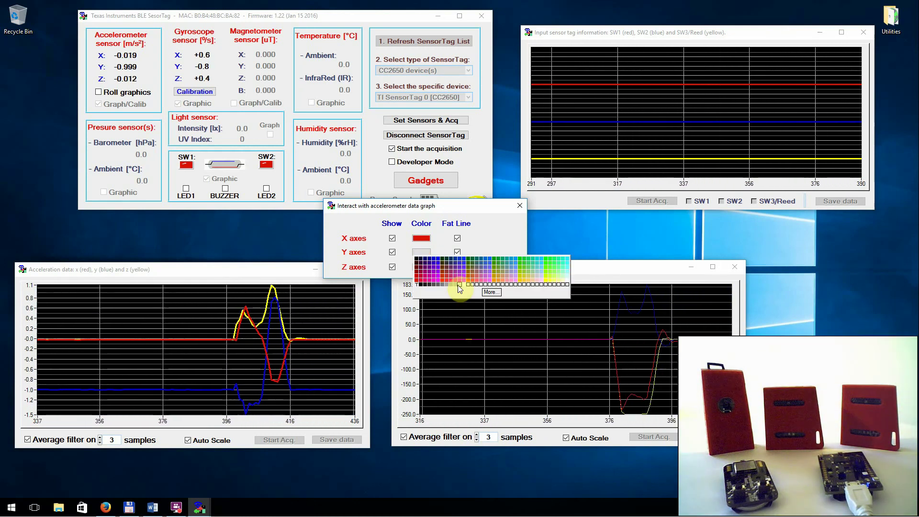
click(494, 259)
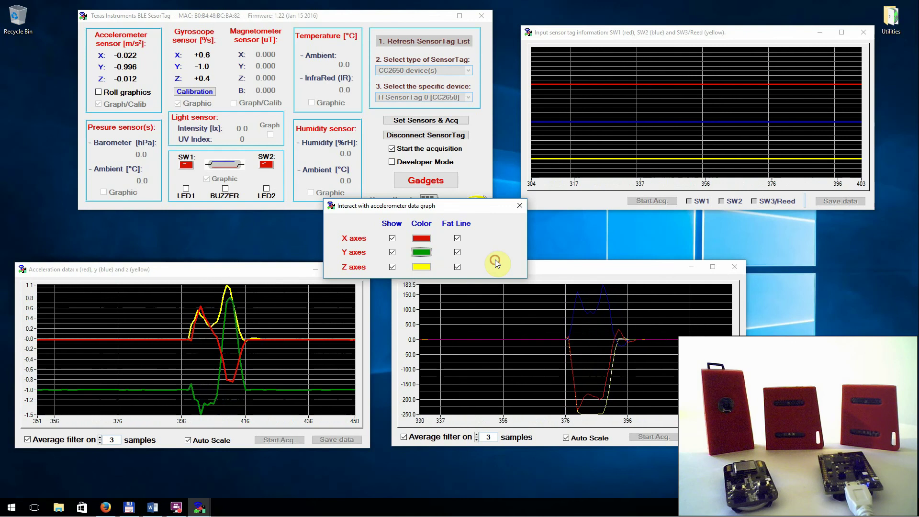
click(519, 205)
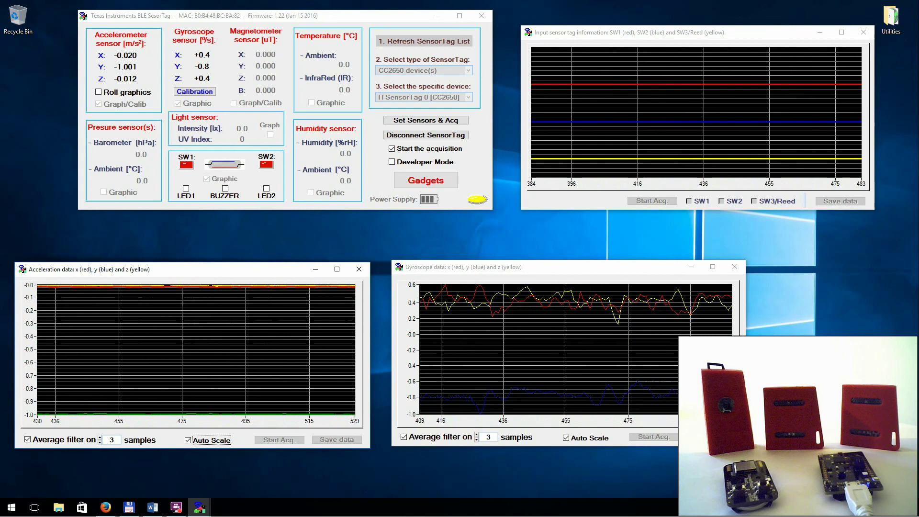
Step: Close the SensorTag application and relaunch it
click(482, 16)
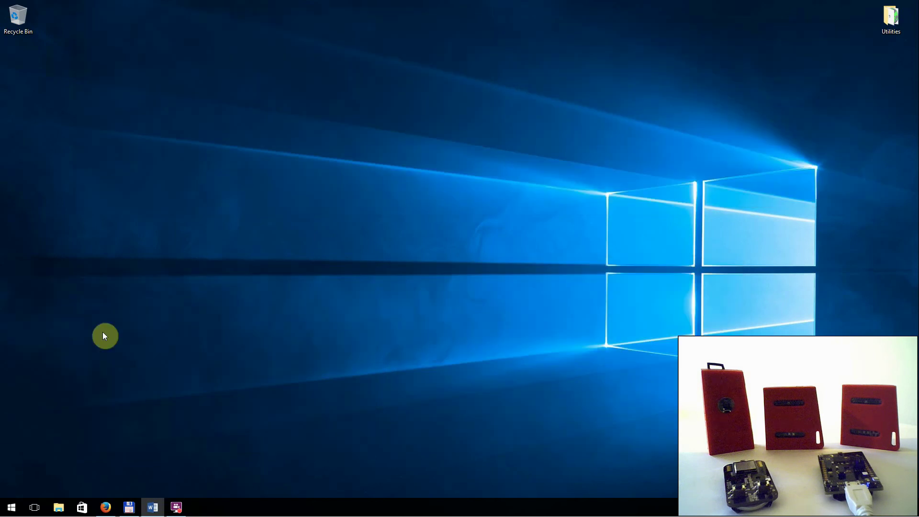
click(13, 508)
click(251, 383)
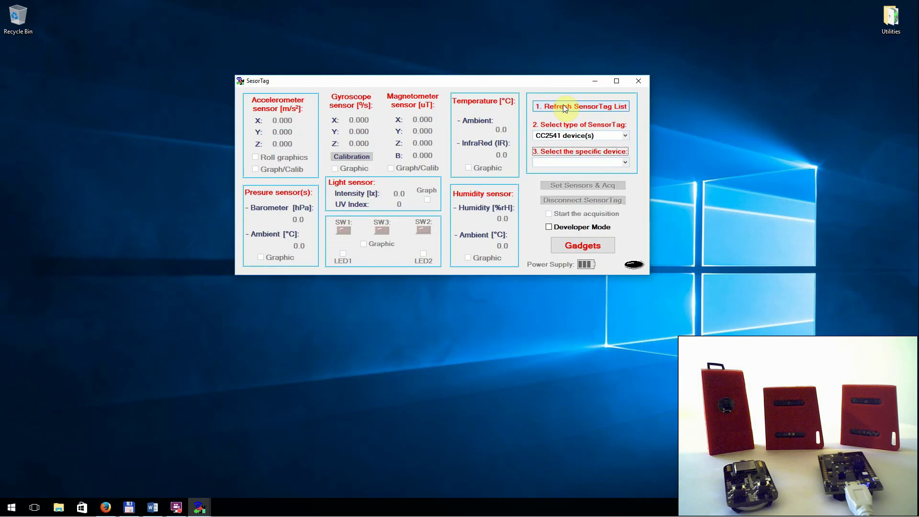
Step: Refresh the SensorTag list, choose the CC2650 device type and connect it with the preset parameters
click(563, 105)
click(563, 136)
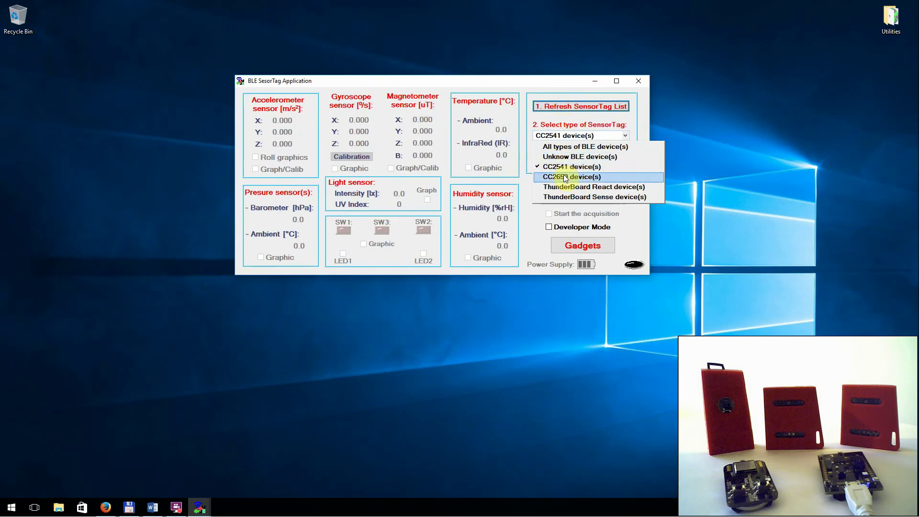
click(563, 175)
click(583, 187)
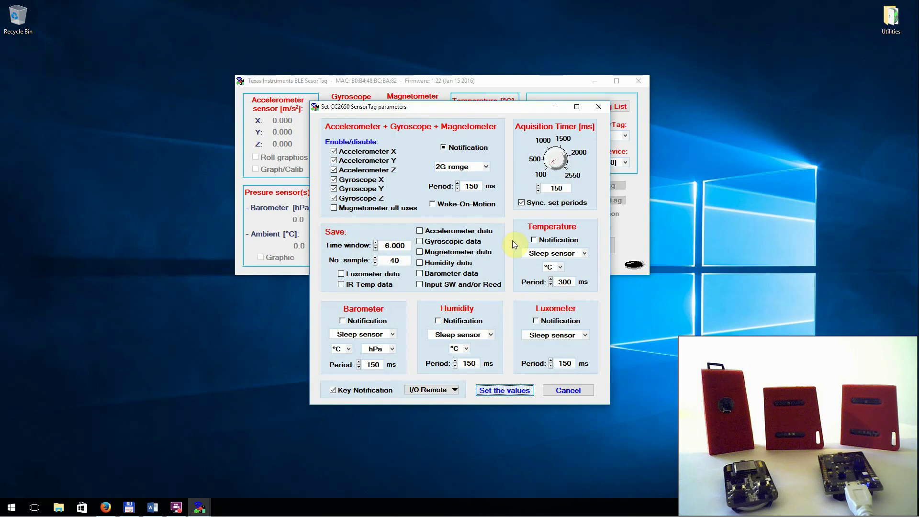
key(Return)
Step: Open the acceleration data graph and arrange it below the main SensorTag window
drag(492, 82, 368, 10)
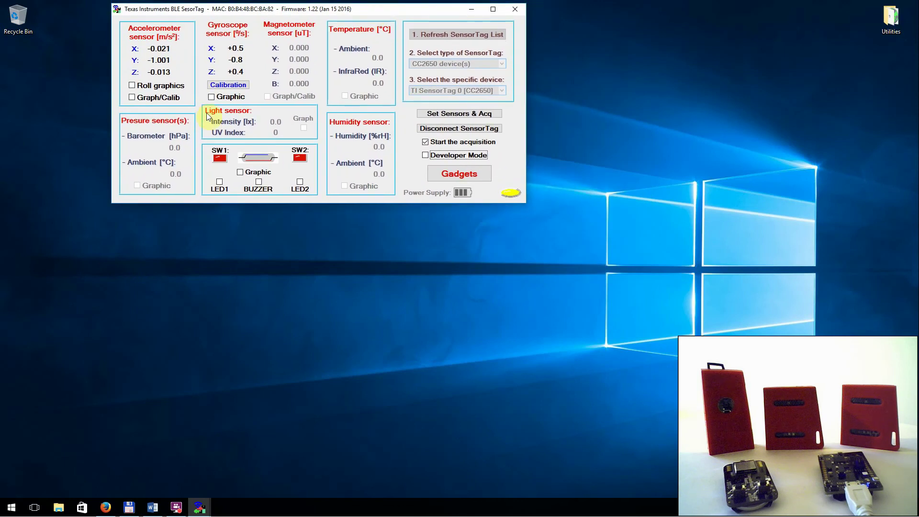
click(157, 97)
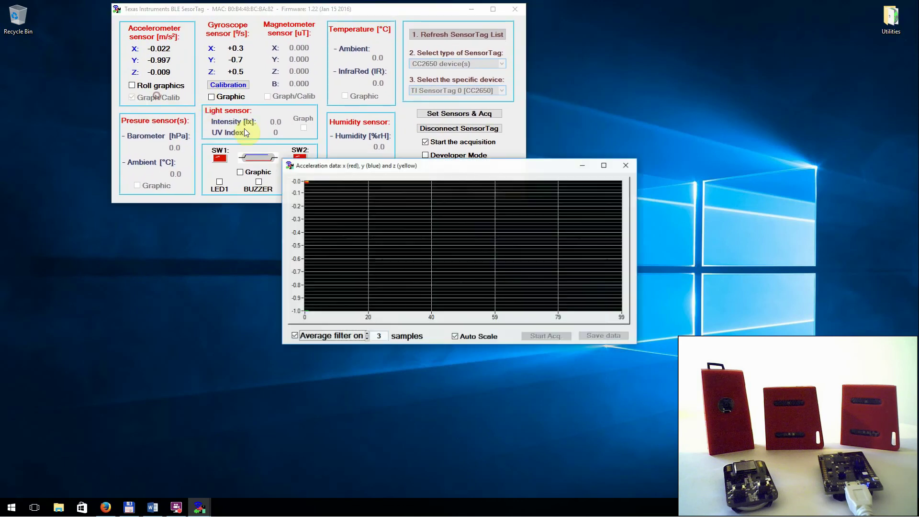
drag(406, 163, 174, 249)
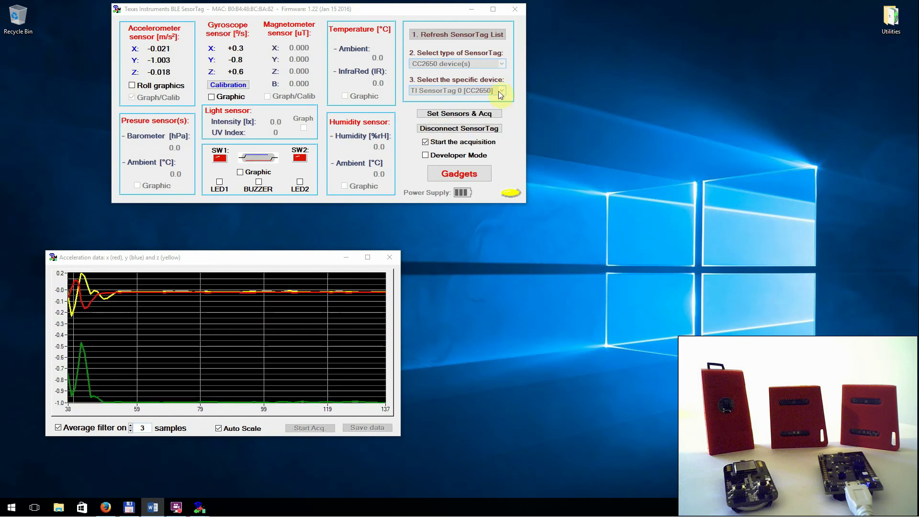
Step: Disconnect the CC2650 SensorTag and switch the device type to ThunderBoard React
click(462, 129)
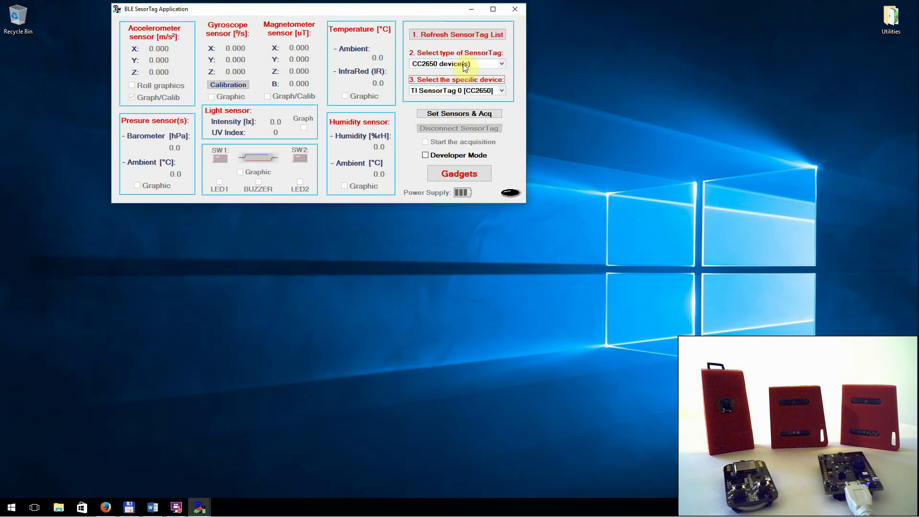
click(463, 64)
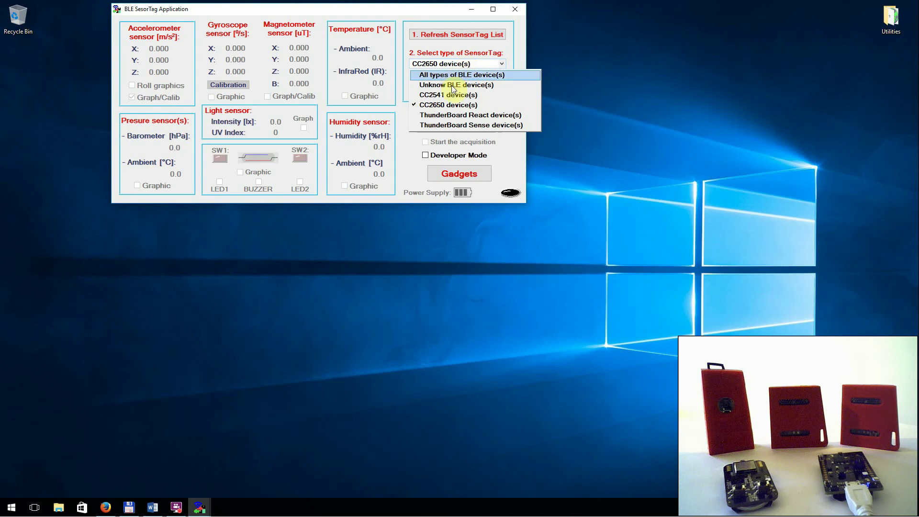
click(453, 115)
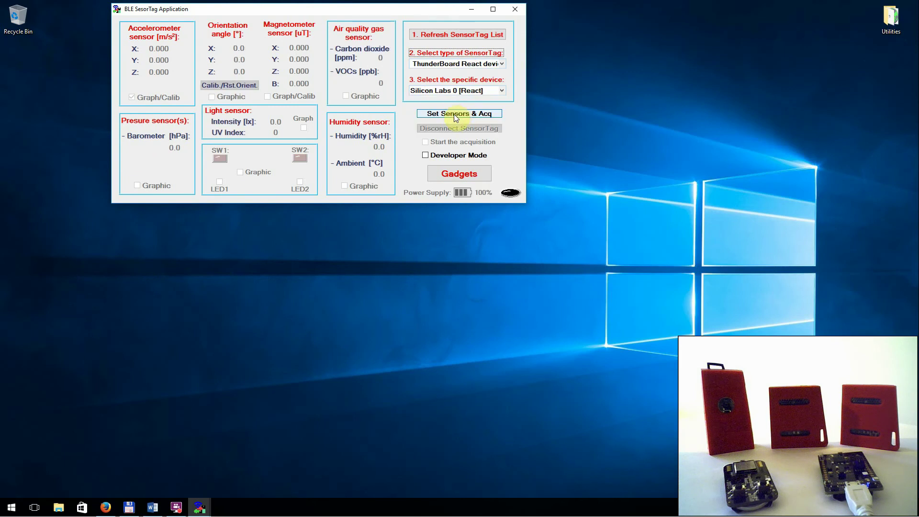
Step: Configure the ThunderBoard React with accelerometer, orientation, humidity, temperature, ambient light, UV index, push buttons and LED control enabled, and apply the values
click(454, 114)
drag(431, 157, 315, 203)
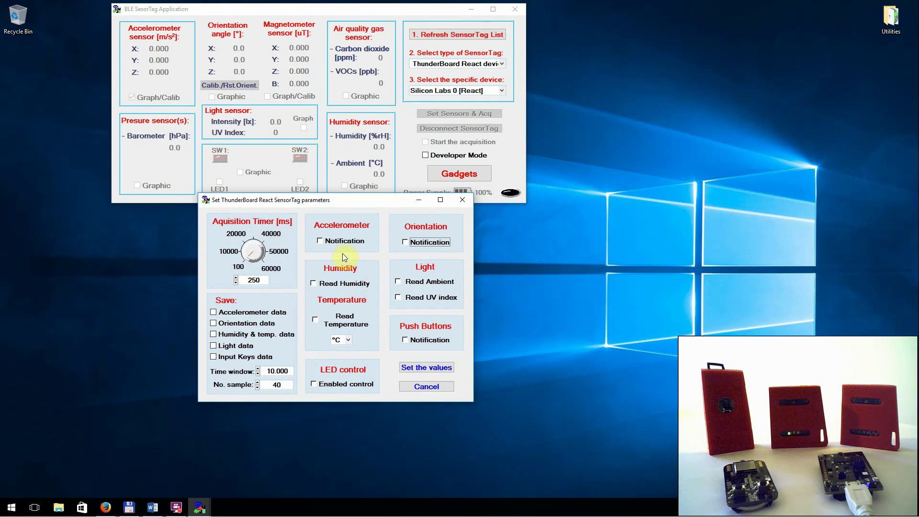
click(412, 242)
click(357, 284)
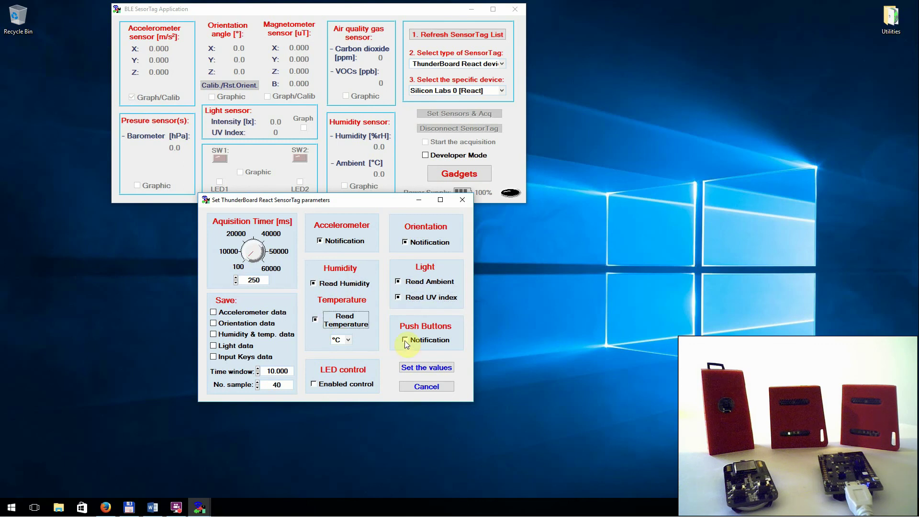
click(314, 384)
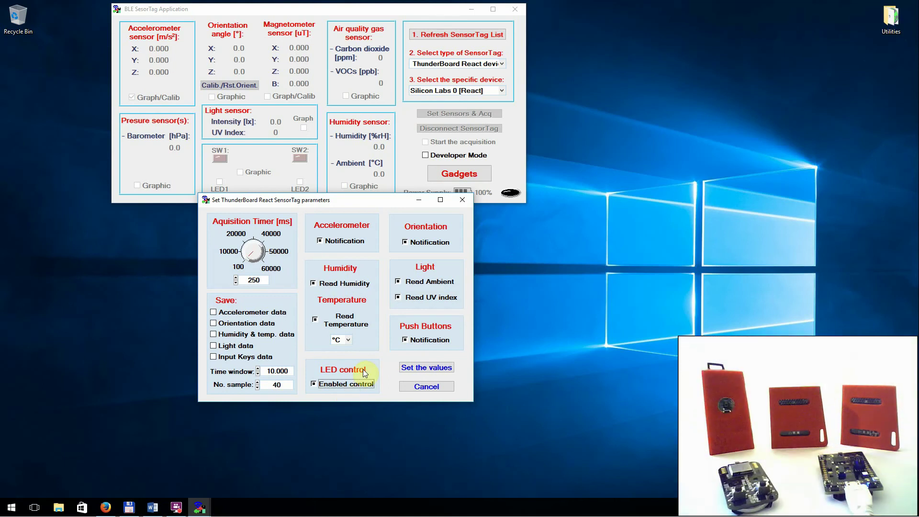
click(421, 371)
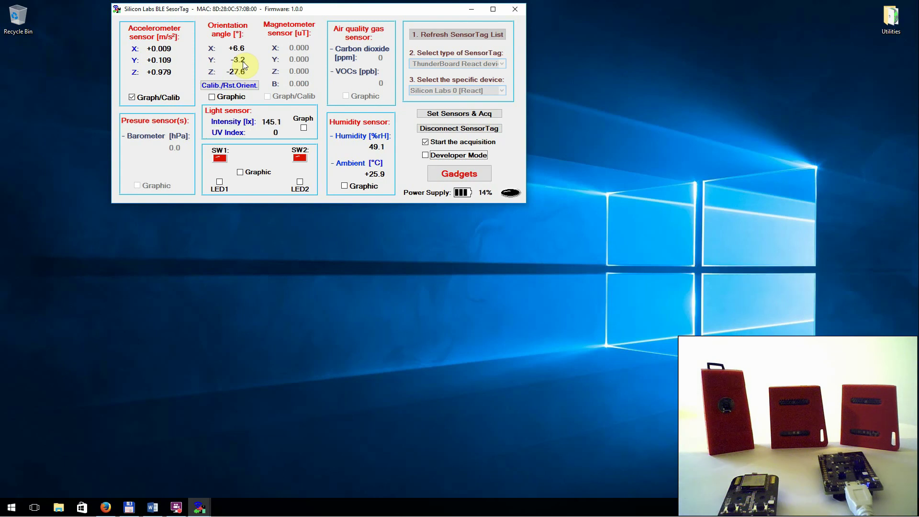
Step: Plot the ambient light and UV index in the light sensor graph below the main window, and close the graph after viewing it
click(303, 127)
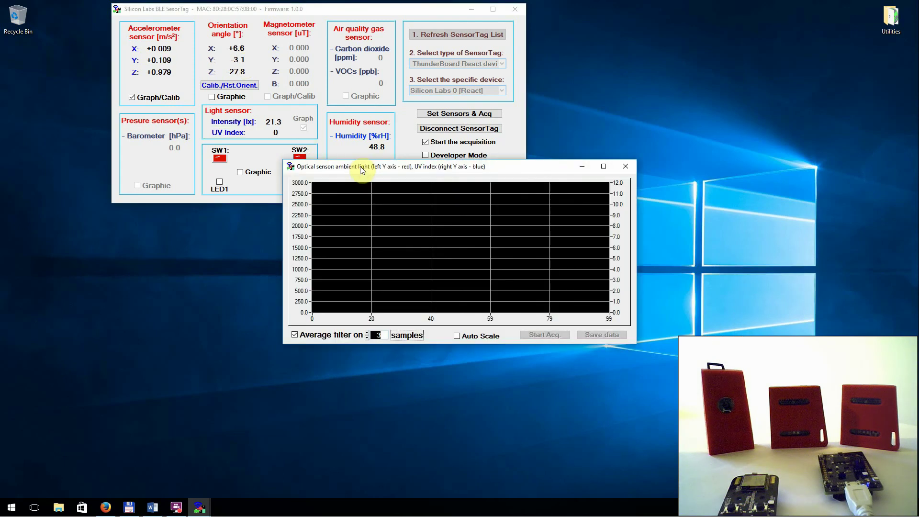
drag(366, 166, 111, 240)
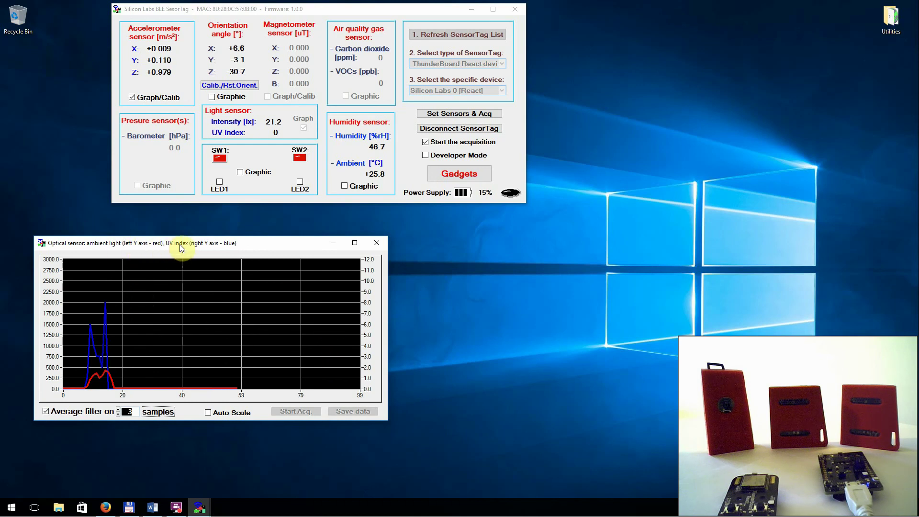
click(377, 245)
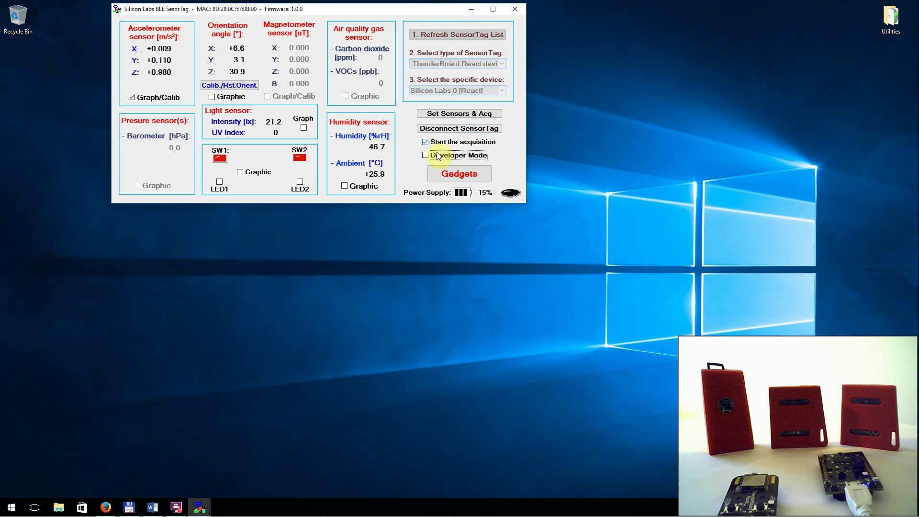
Step: Disconnect the ThunderBoard React and switch the device type to ThunderBoard Sense
click(453, 128)
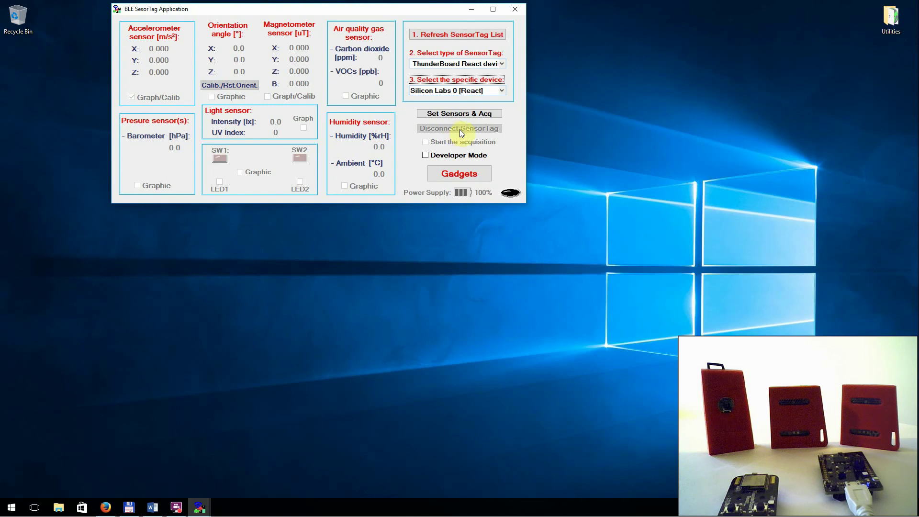
click(502, 64)
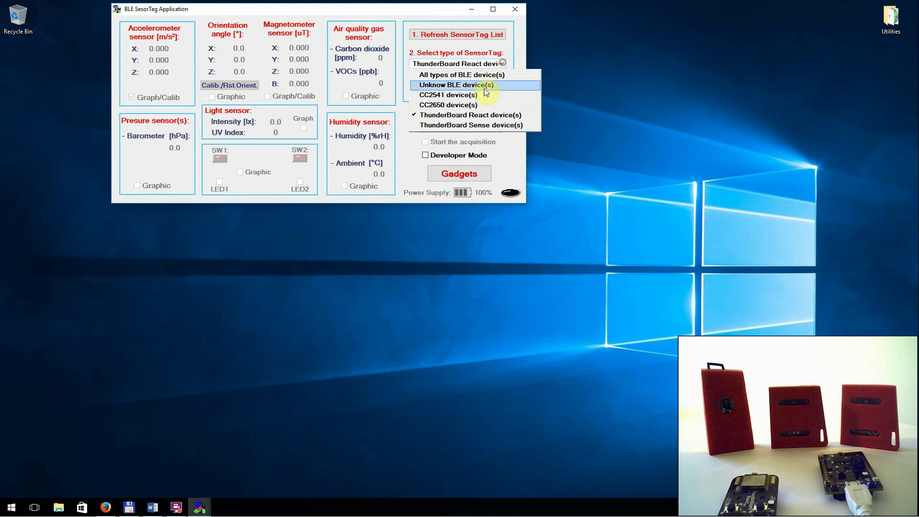
click(467, 126)
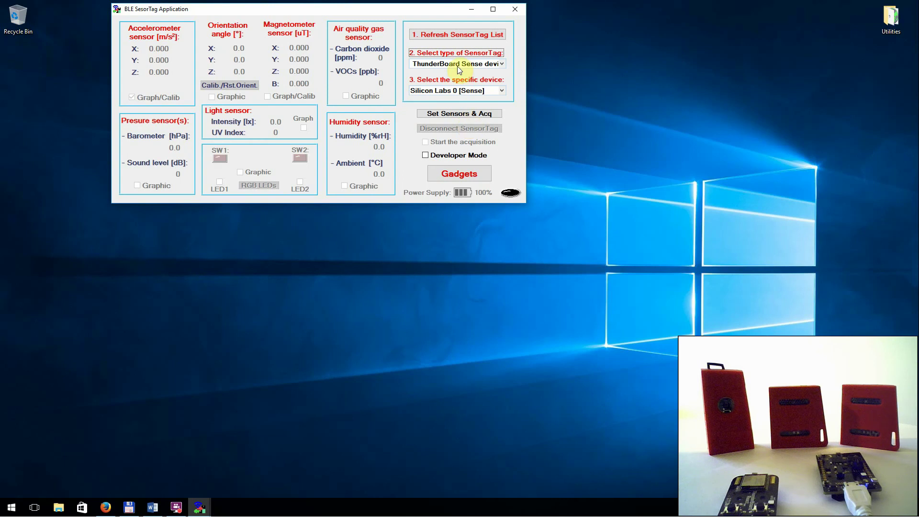
Step: Configure the ThunderBoard Sense with accelerometer, orientation, barometer, humidity and temperature, air quality, sound level, light, push buttons and LED control enabled, and apply the values
click(483, 114)
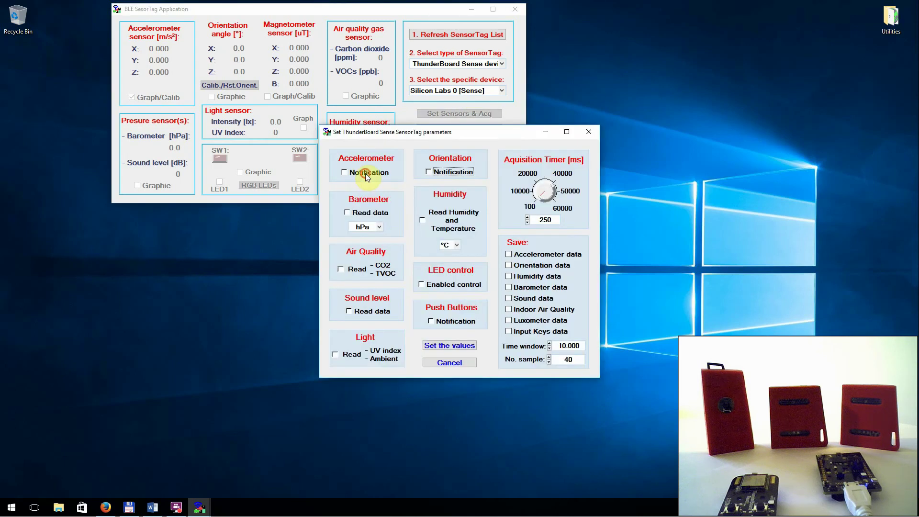
click(365, 173)
click(455, 172)
click(372, 215)
click(447, 216)
click(340, 269)
click(420, 284)
click(354, 312)
click(432, 318)
click(335, 355)
click(449, 345)
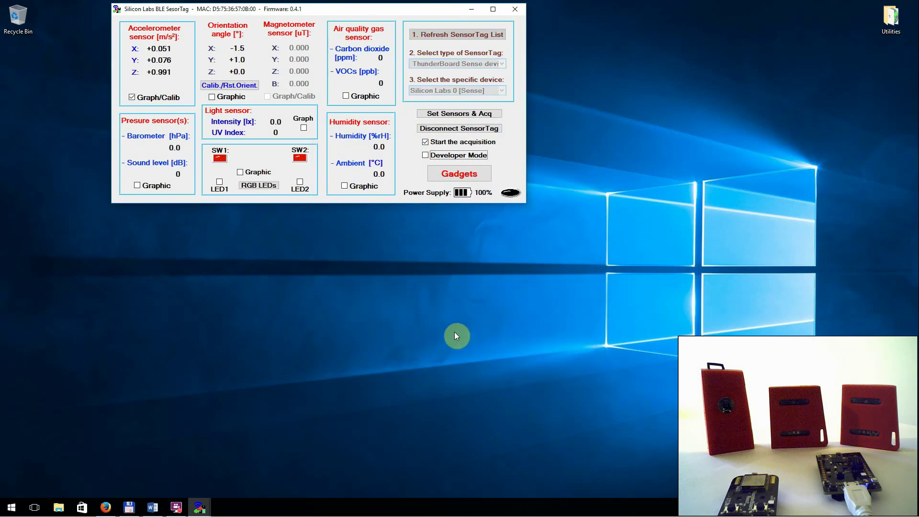
Step: Reposition the main window, open the RGB LEDs control and place it below the sensor readings
drag(396, 9, 435, 67)
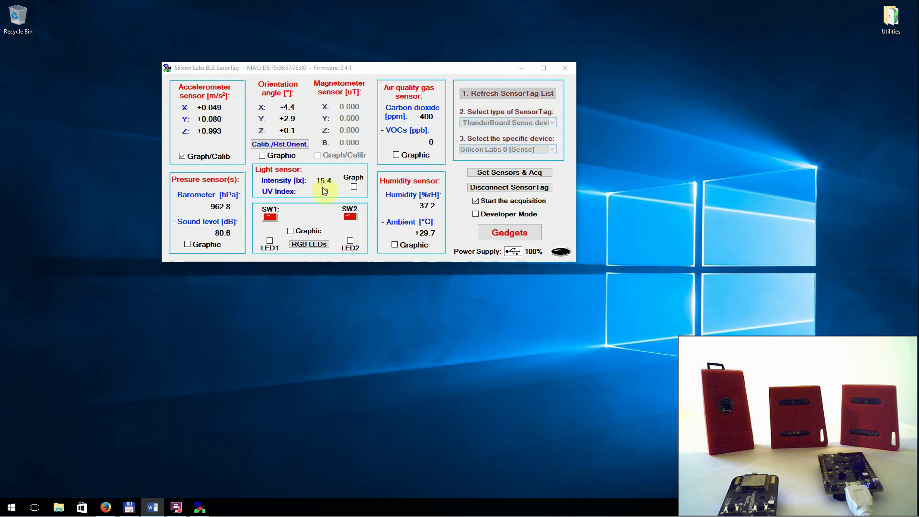
click(309, 244)
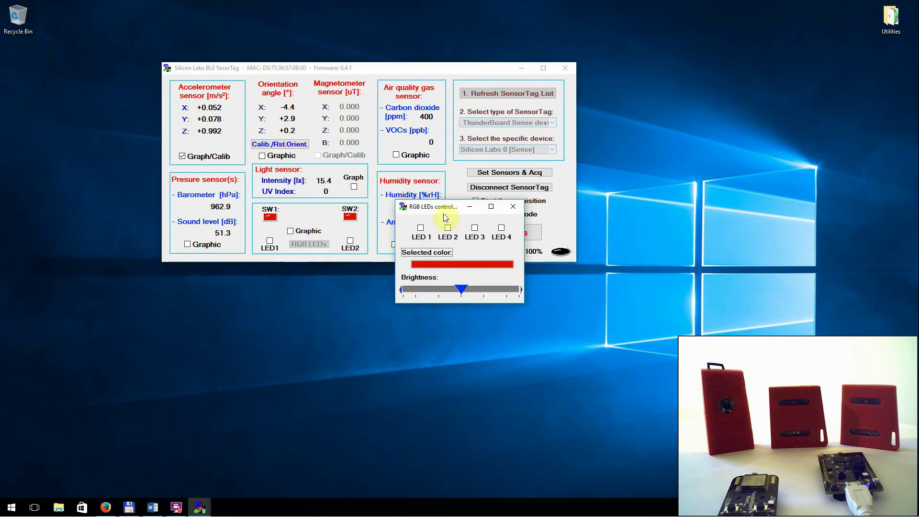
drag(453, 205, 388, 286)
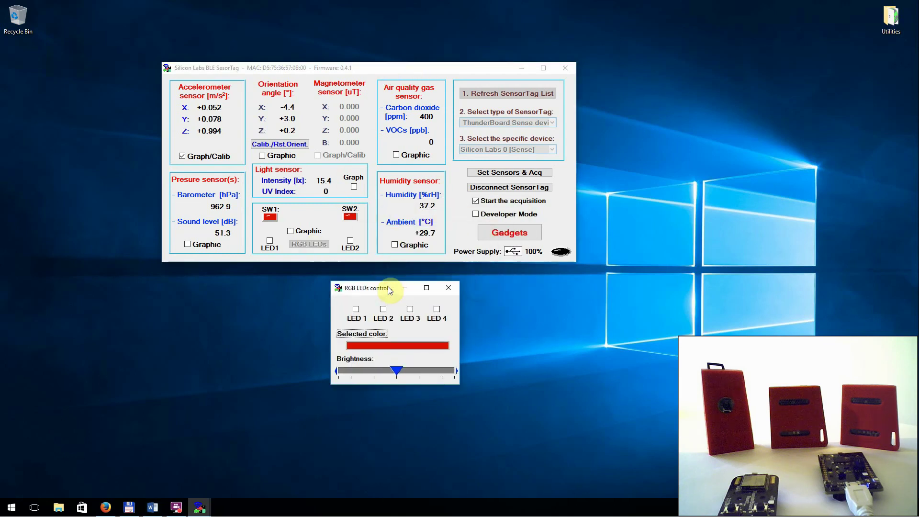
Step: Turn on LED 4, LED 3, LED 2 and LED 1 of the ThunderBoard Sense in red
click(438, 310)
click(409, 310)
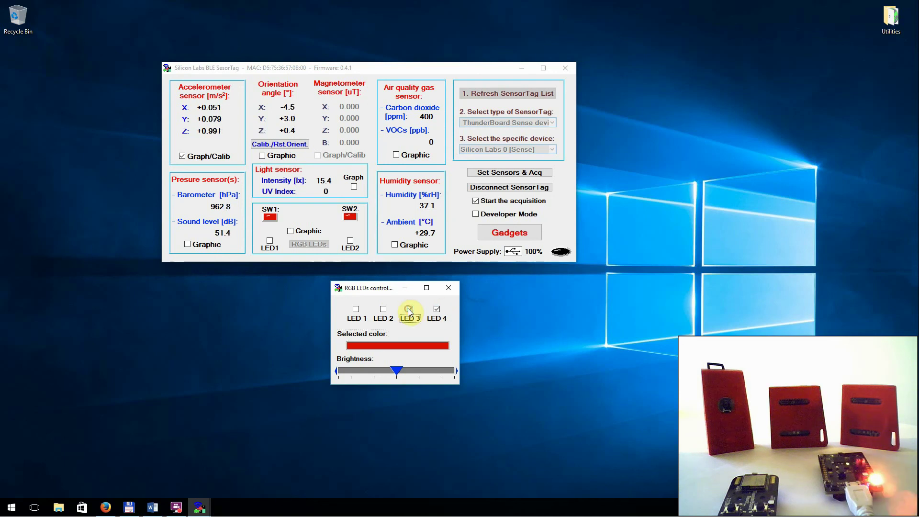
click(383, 309)
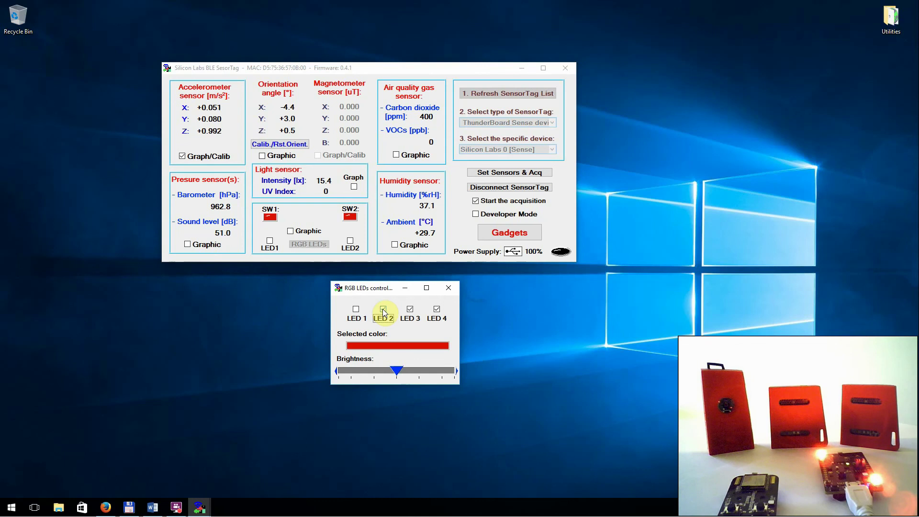
click(356, 315)
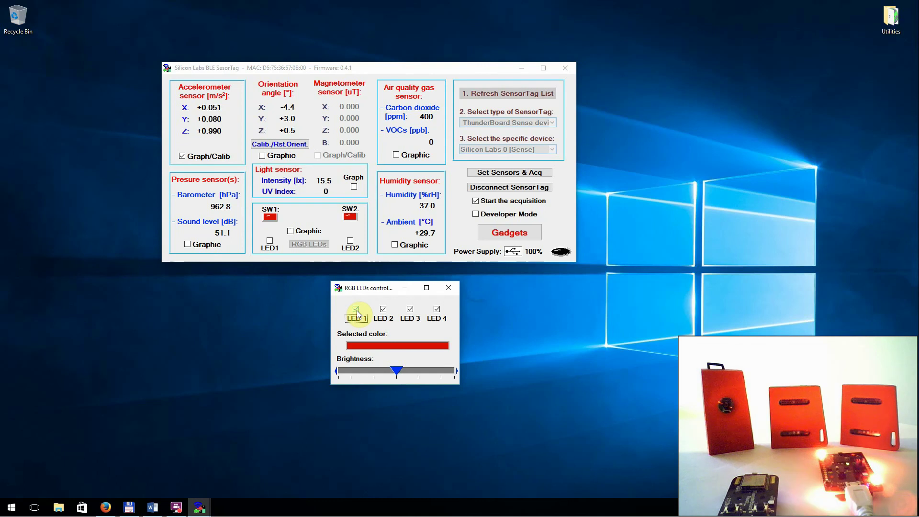
Step: Change the colour of the four RGB LEDs to blue and then to dark green
click(400, 345)
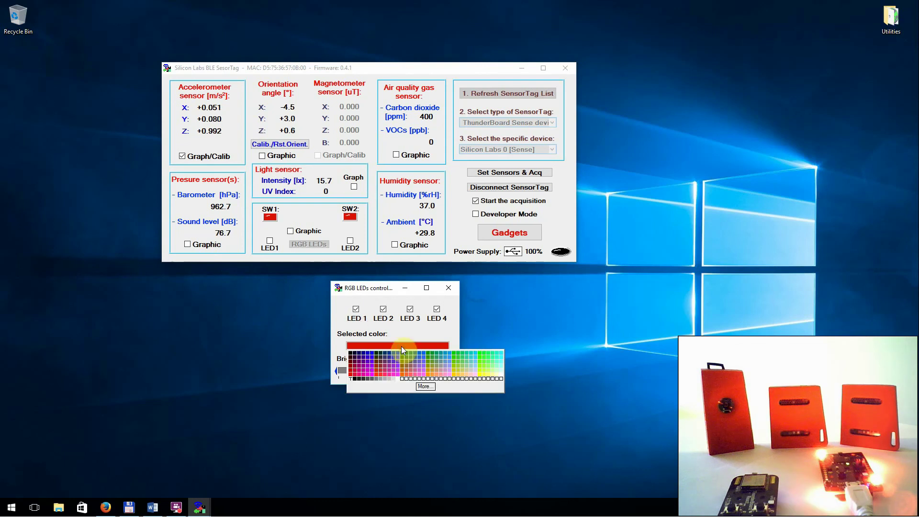
click(397, 353)
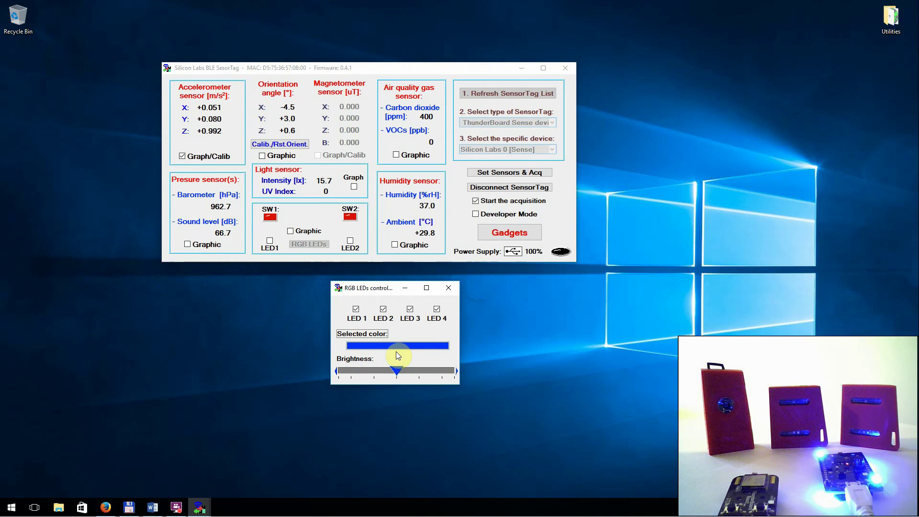
click(387, 343)
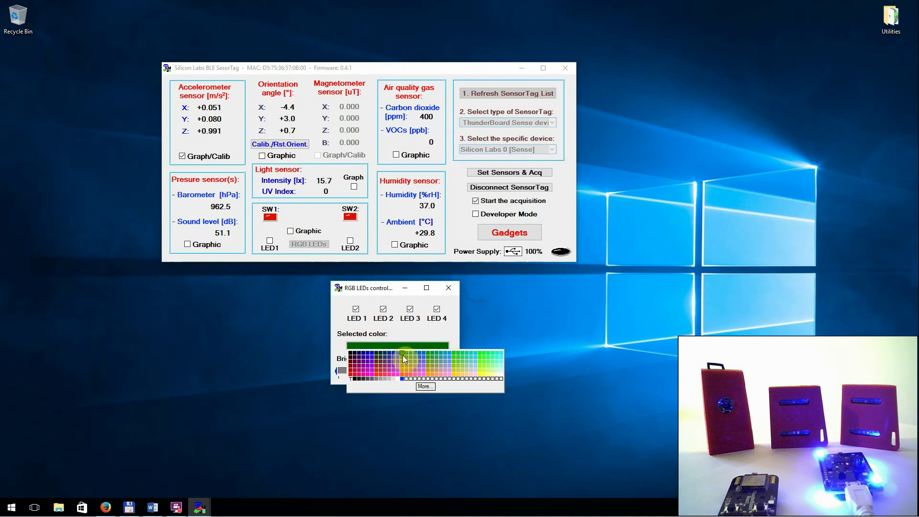
click(403, 356)
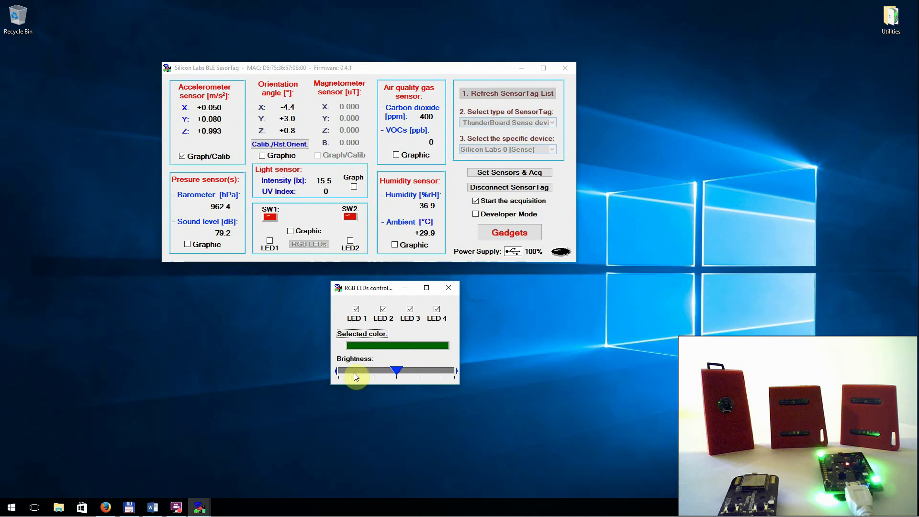
Step: Vary the brightness of the green LEDs below and above the midpoint, ending slightly below it
click(379, 371)
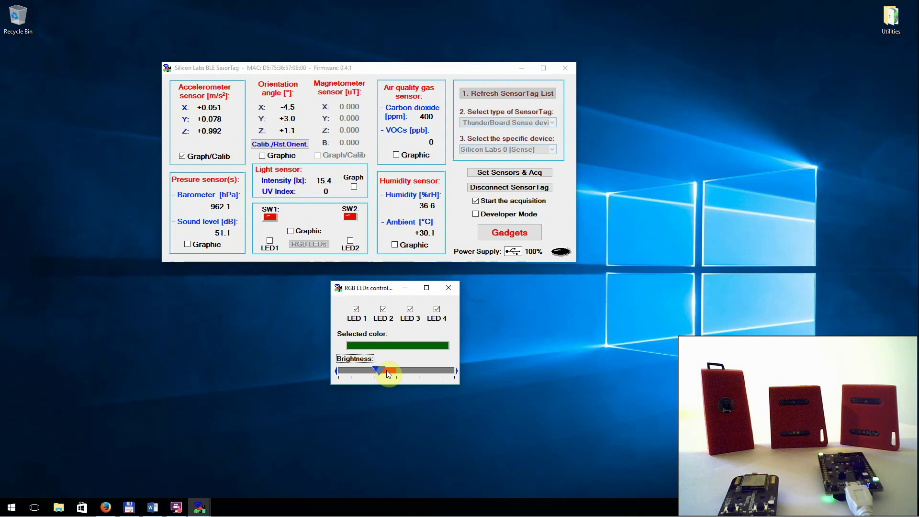
click(396, 371)
drag(396, 372, 408, 373)
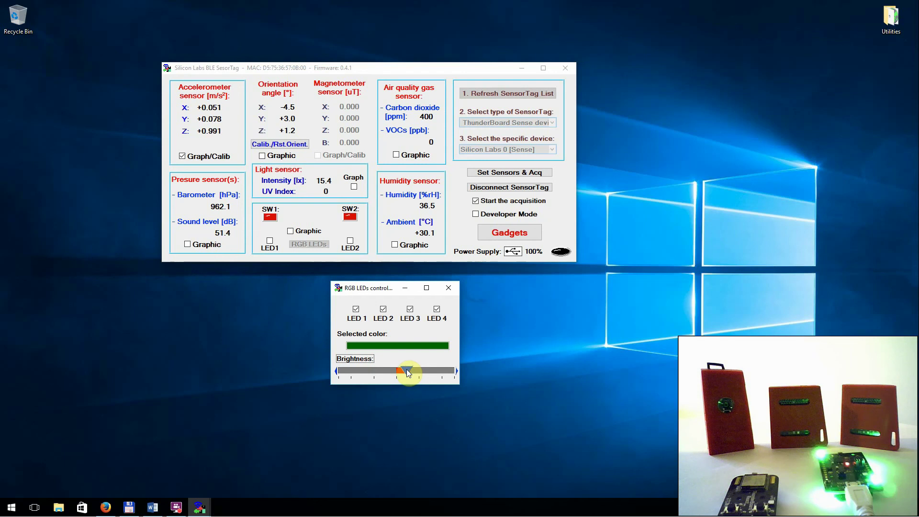
click(383, 372)
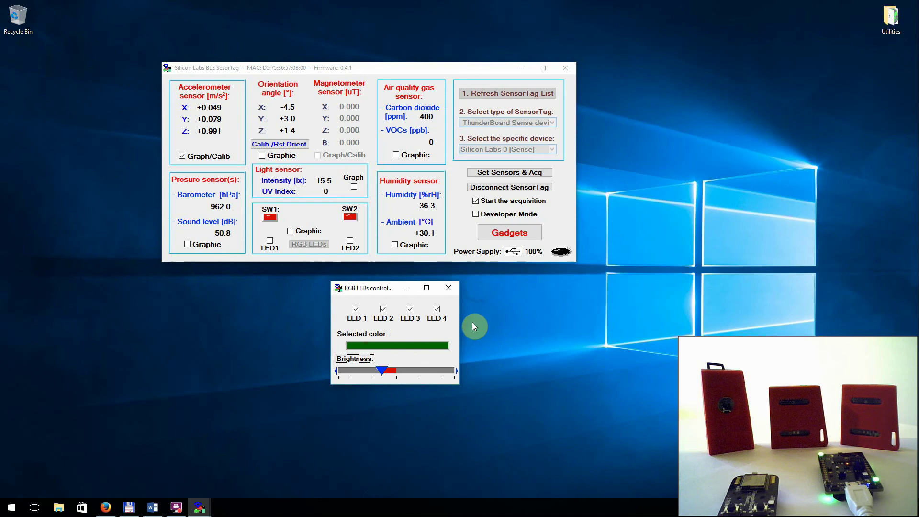
Step: Close the RGB LEDs control, disconnect the ThunderBoard Sense and move the main window slightly up and to the right
click(449, 288)
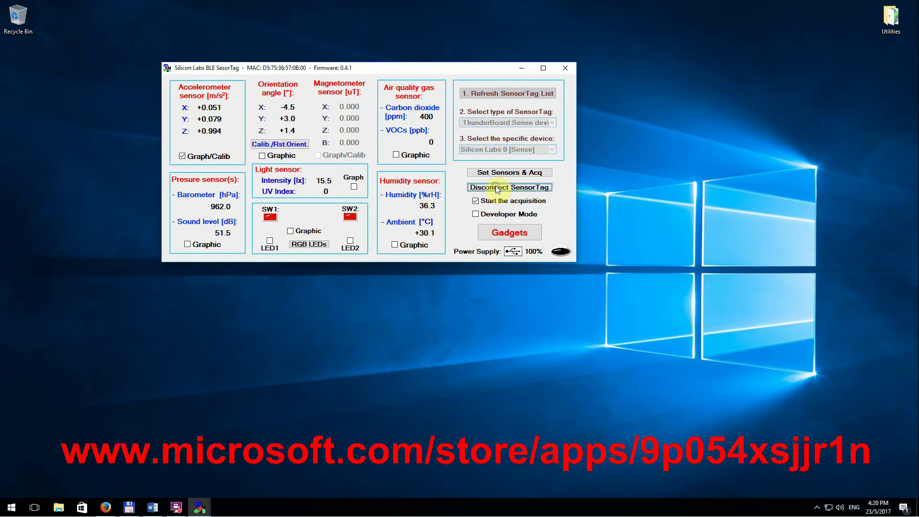
click(497, 189)
drag(486, 69, 520, 53)
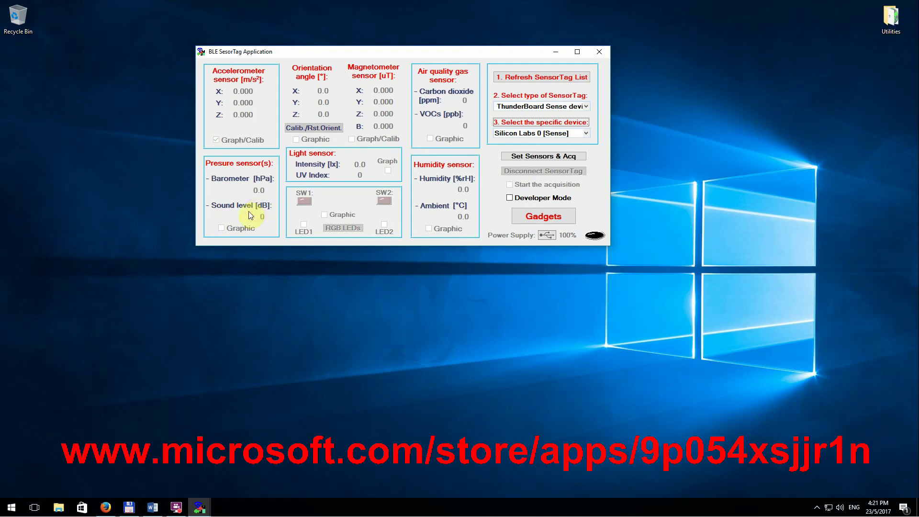
key(alt+Tab)
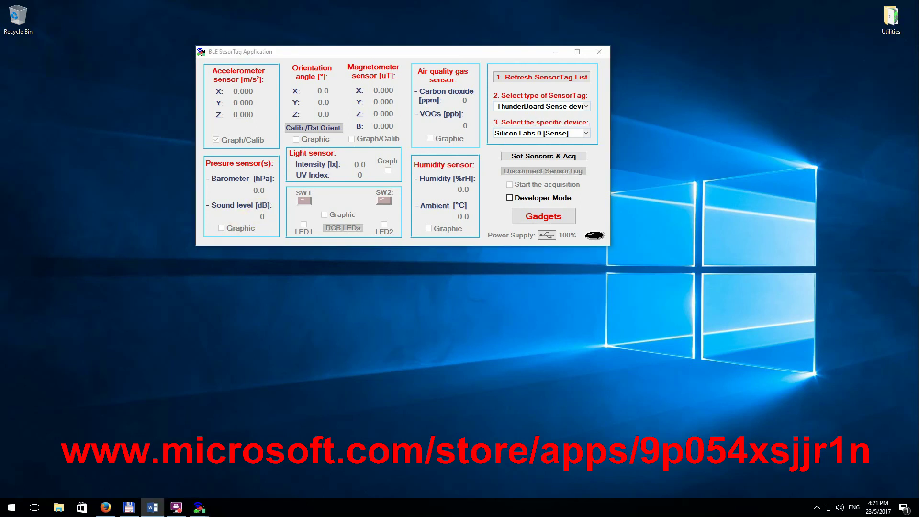